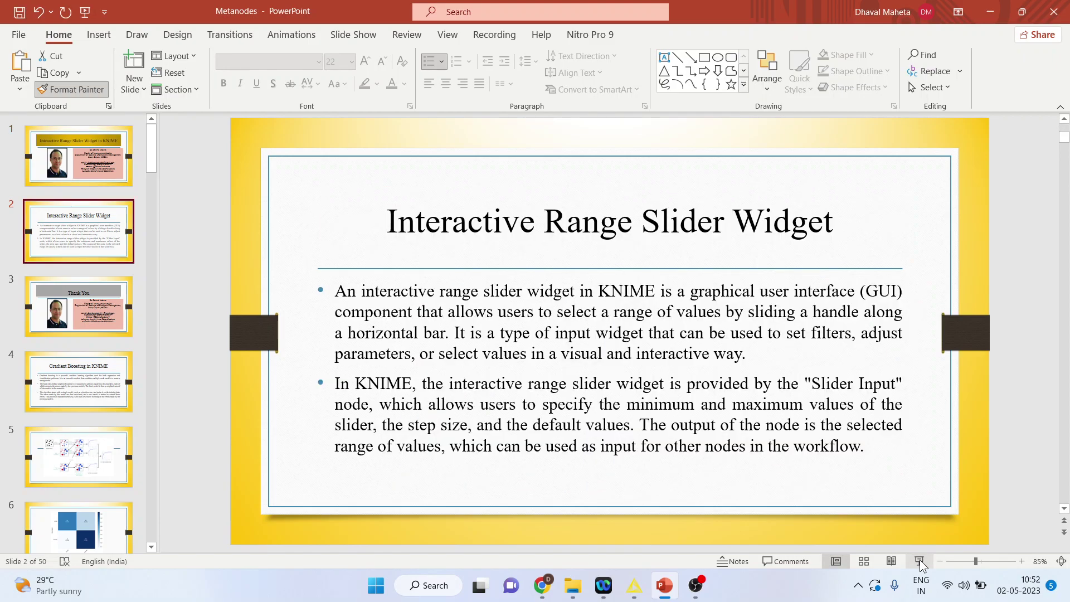
# Add a CSV Reader node to the empty workflow and place it at the upper left.
pyautogui.click(635, 585)
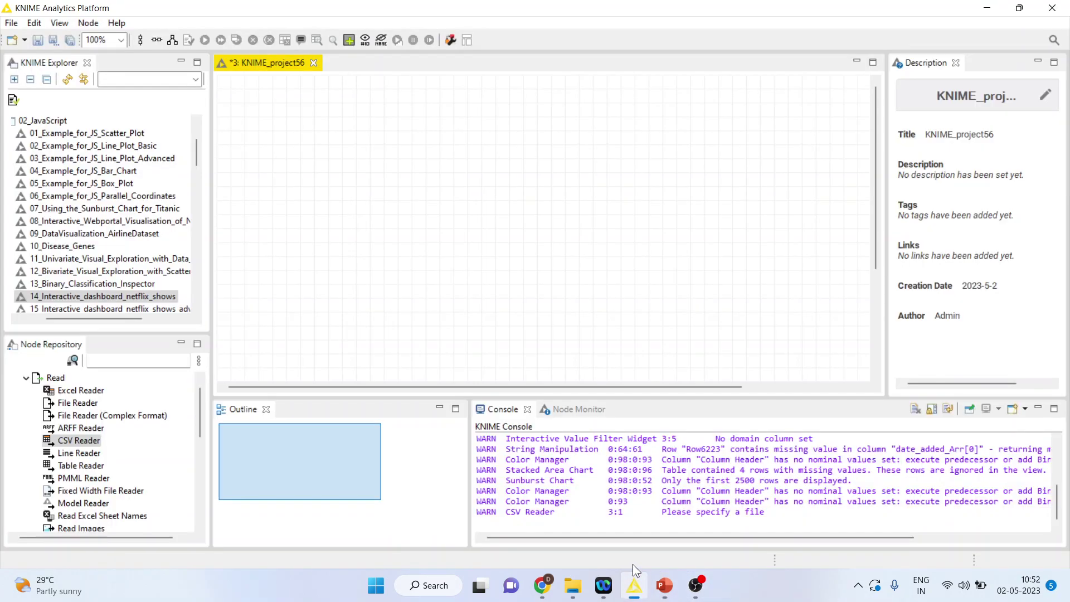
pyautogui.moveTo(80, 446); pyautogui.dragTo(534, 227)
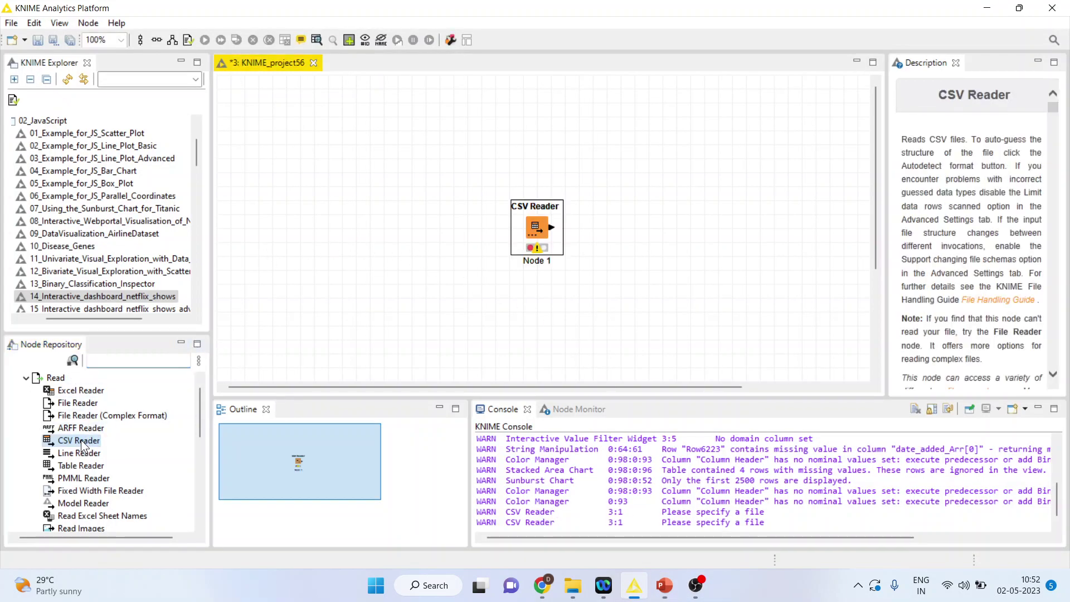
pyautogui.moveTo(308, 188); pyautogui.dragTo(302, 195)
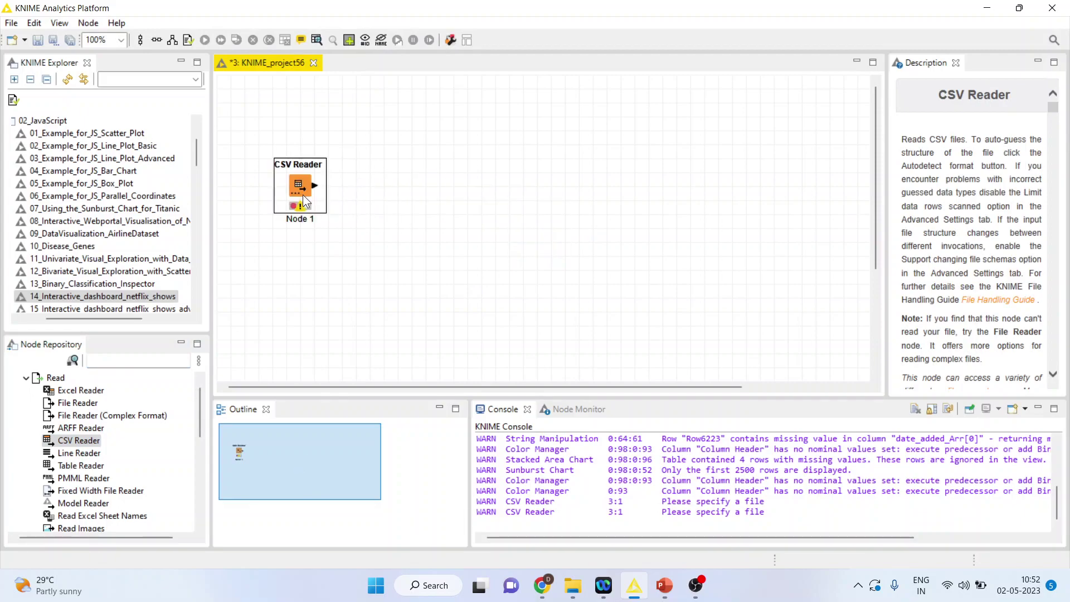
# Point the CSV Reader at D:\...\Knime\Data\heart1.csv and save its settings.
pyautogui.doubleClick(302, 195)
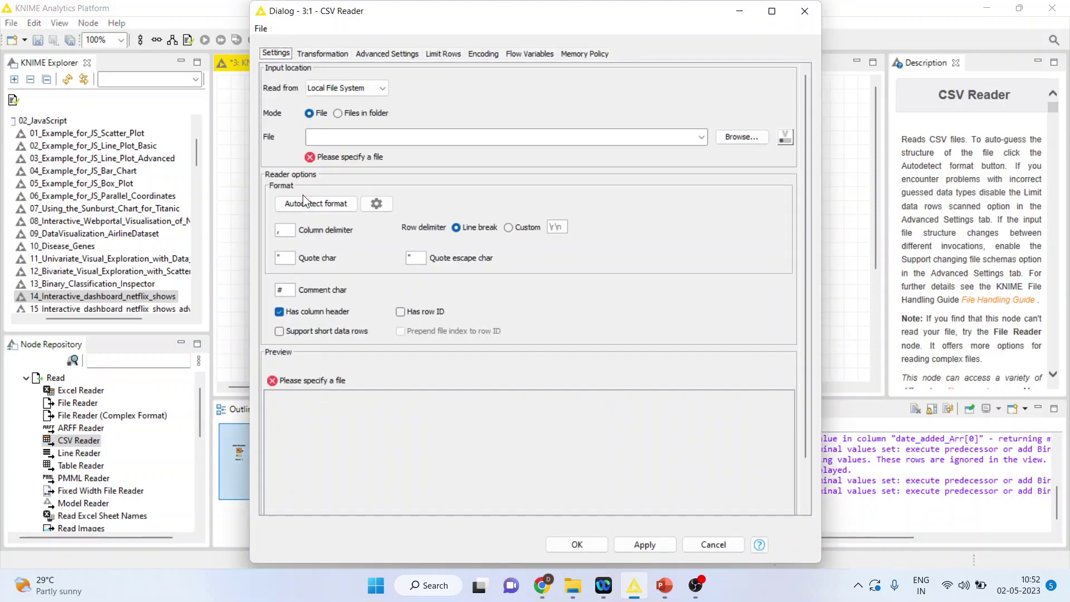
pyautogui.click(728, 136)
pyautogui.click(614, 35)
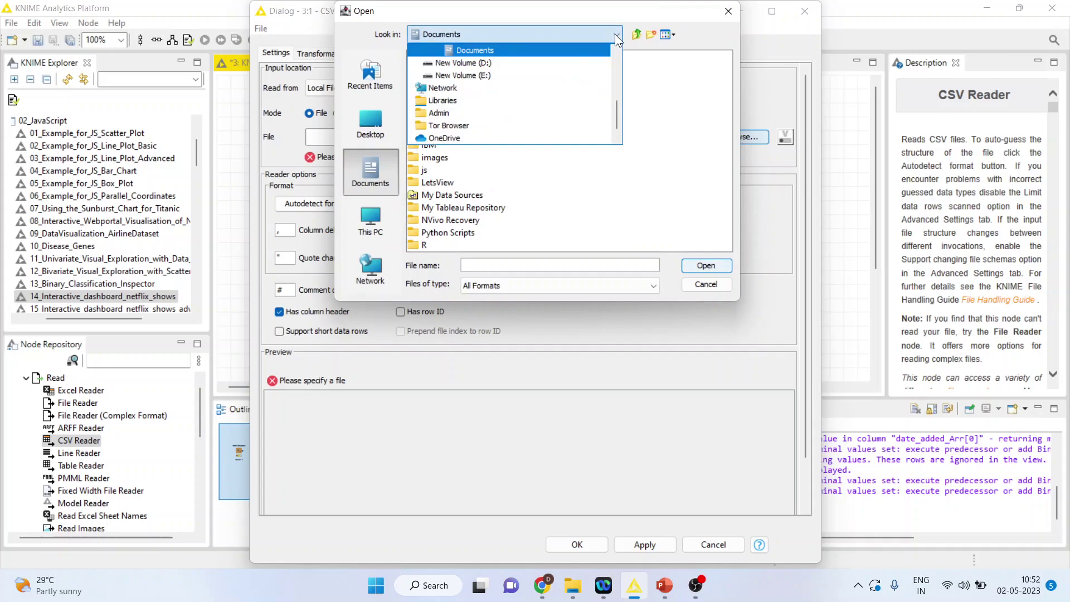
pyautogui.click(546, 58)
pyautogui.doubleClick(487, 82)
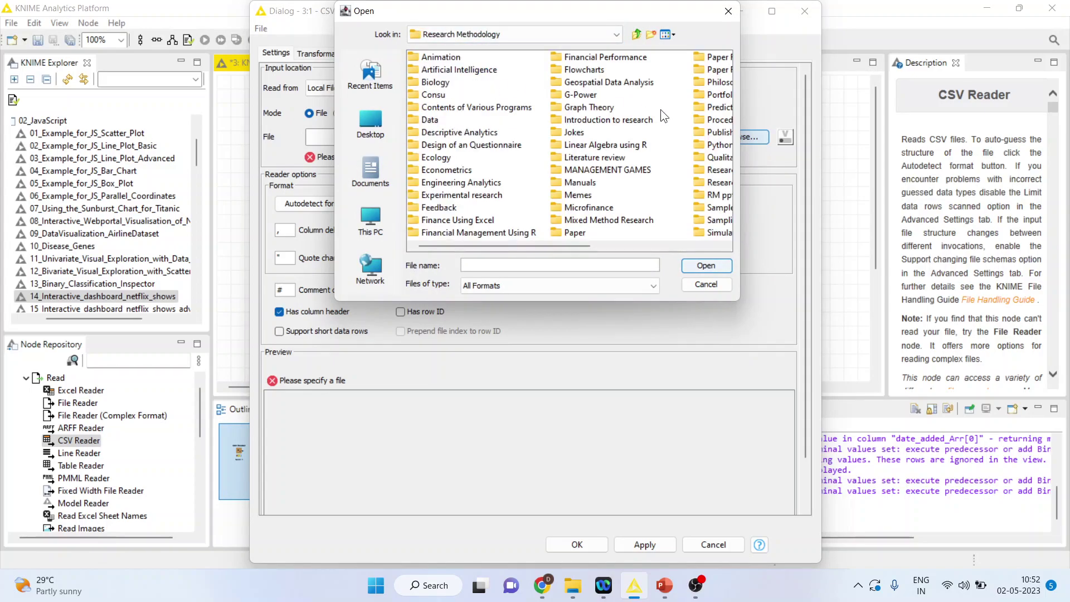
pyautogui.doubleClick(706, 107)
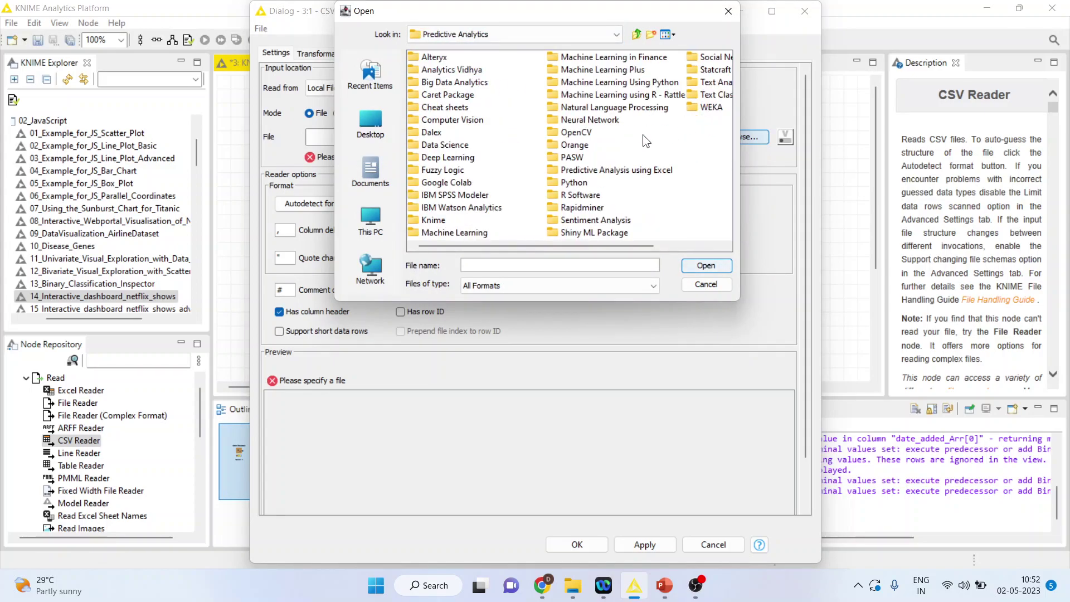
pyautogui.doubleClick(440, 220)
pyautogui.doubleClick(430, 94)
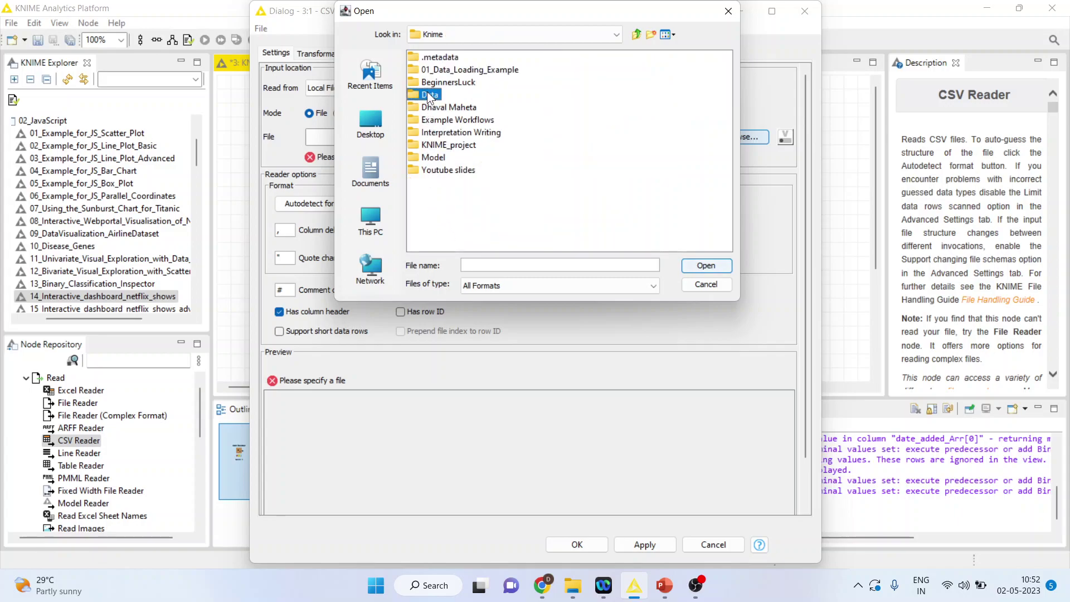
pyautogui.click(434, 70)
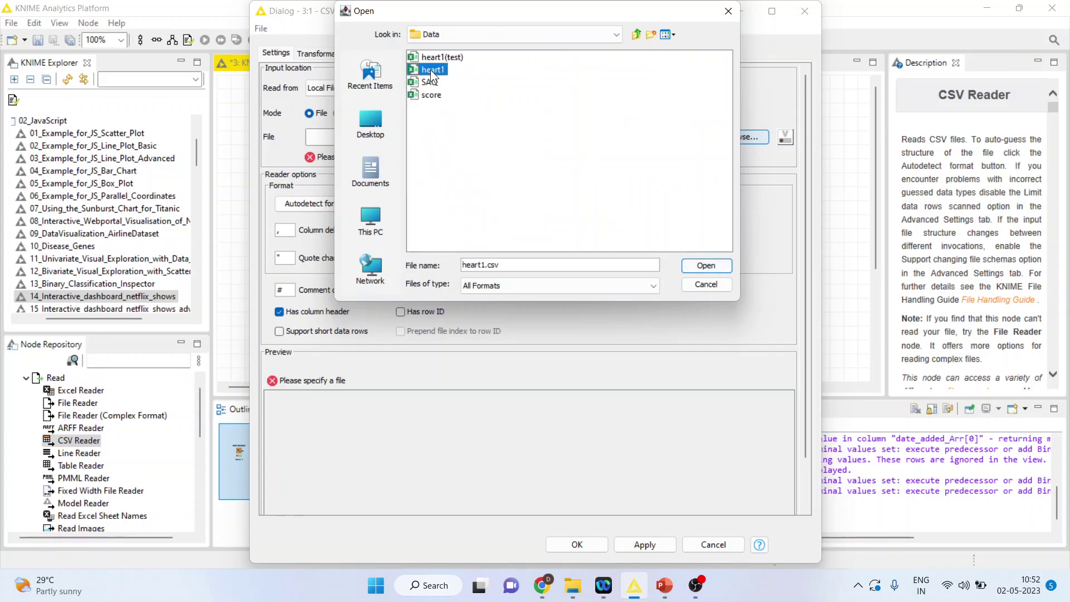
pyautogui.click(705, 265)
pyautogui.click(577, 544)
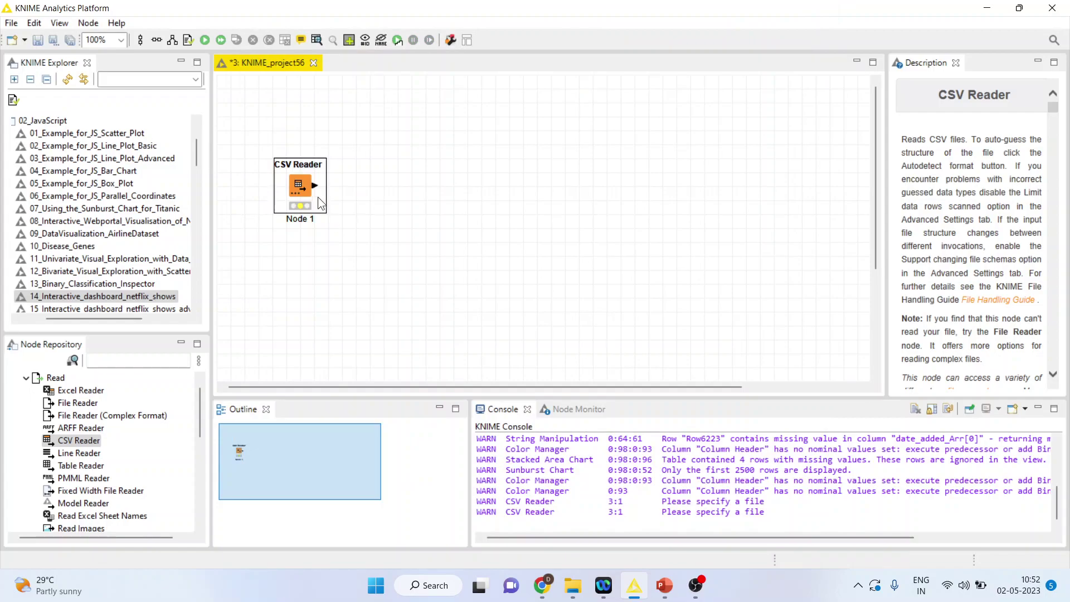
# Execute the CSV Reader and check its 918-row, 12-column output table.
pyautogui.rightClick(305, 185)
pyautogui.click(346, 209)
pyautogui.rightClick(294, 190)
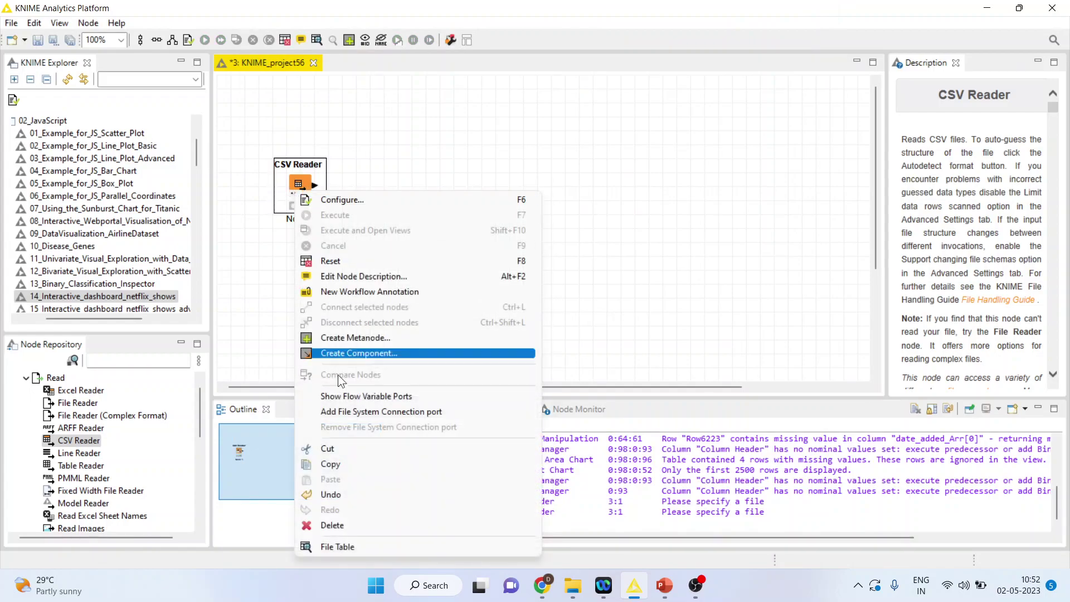
pyautogui.click(362, 547)
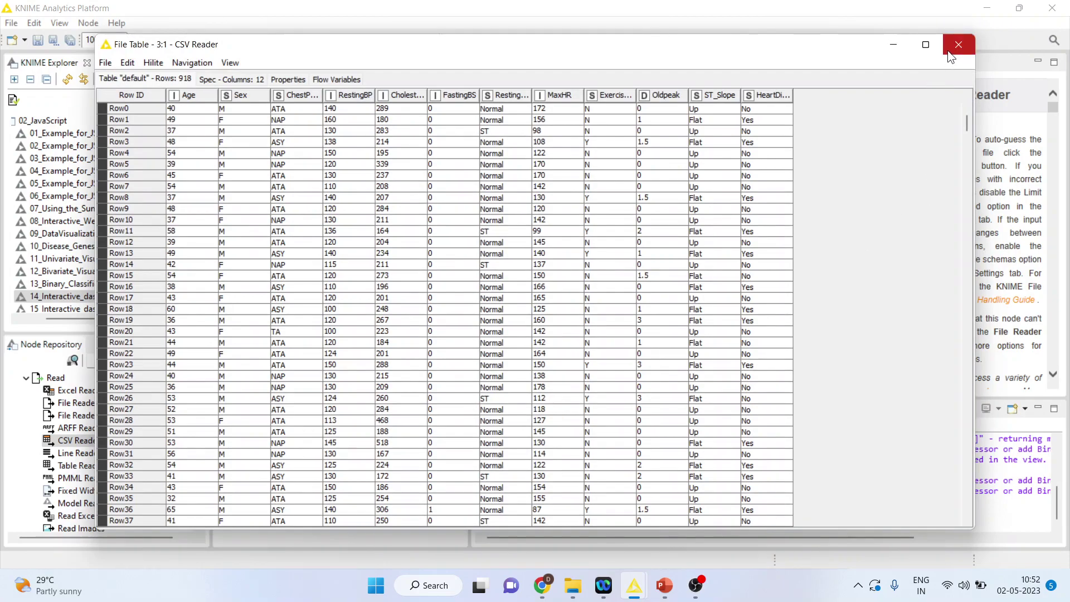
pyautogui.click(958, 44)
# Search 'scatter' and add a Scatter Plot connected to the CSV Reader, placed further right.
pyautogui.click(124, 361)
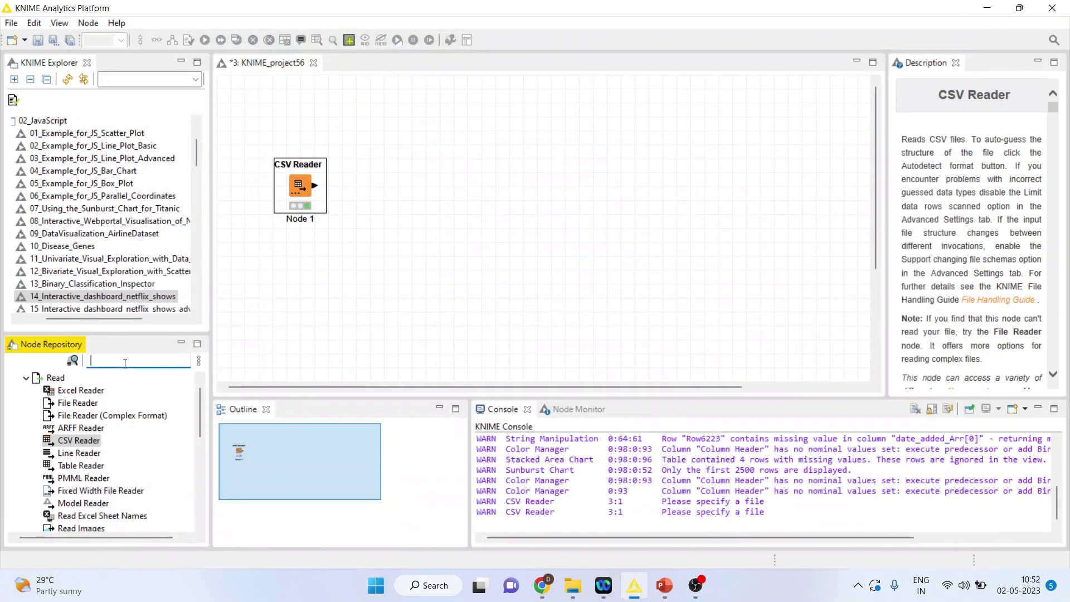
pyautogui.write('scatte')
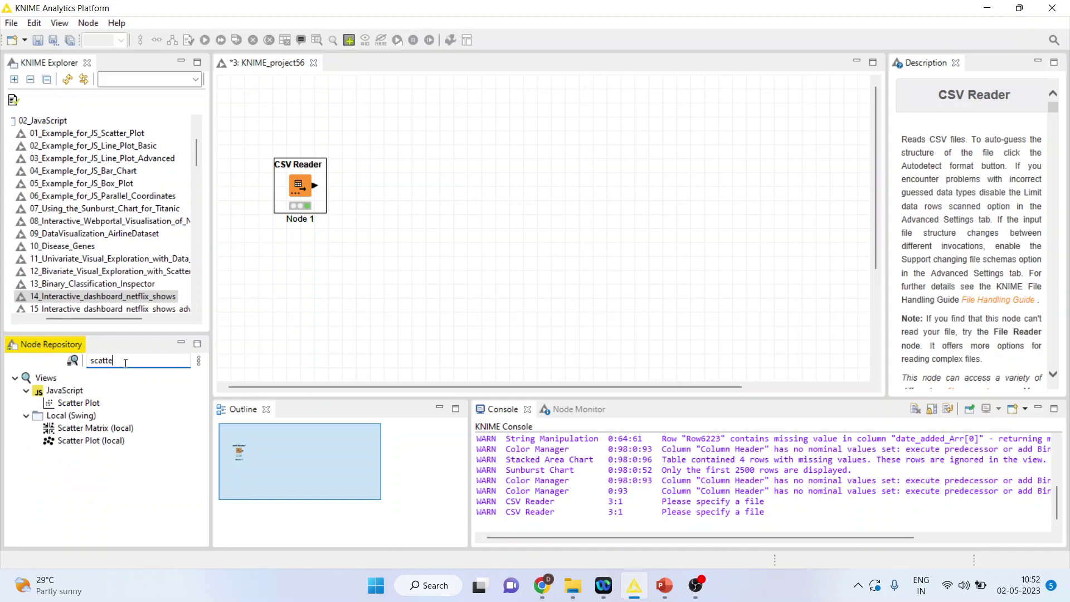
pyautogui.doubleClick(73, 402)
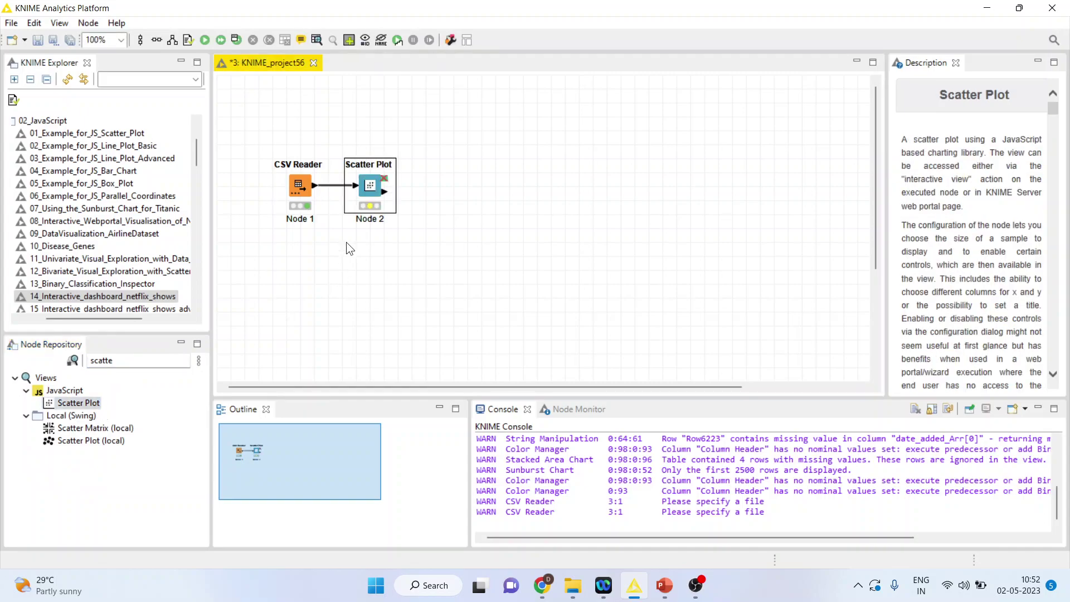
pyautogui.moveTo(376, 192); pyautogui.dragTo(529, 192)
# Configure the Scatter Plot with RestingBP on the x axis and Cholesterol on the y axis.
pyautogui.rightClick(525, 195)
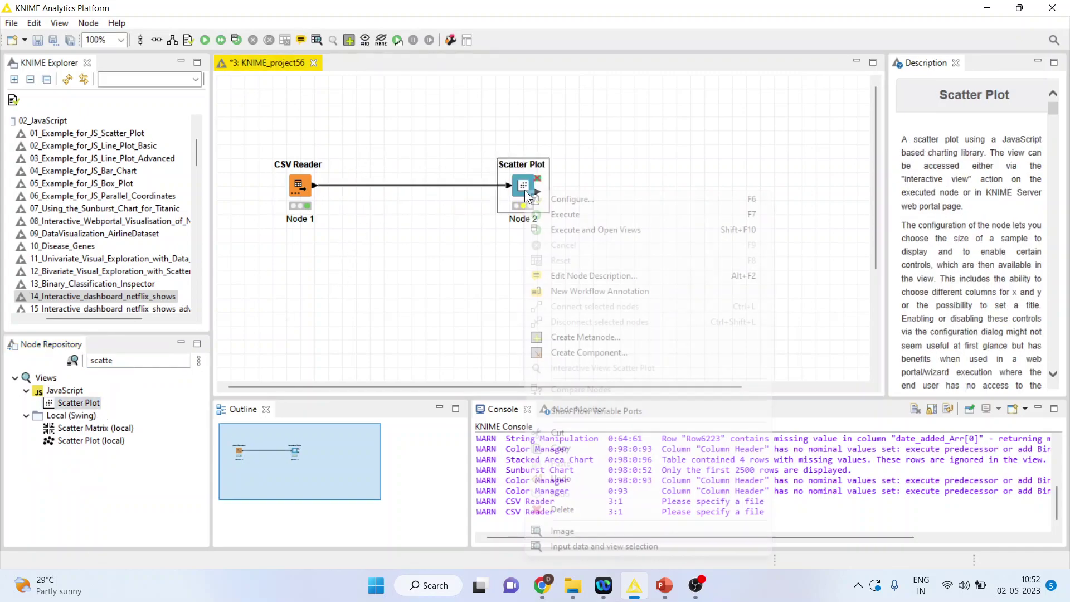
pyautogui.click(570, 199)
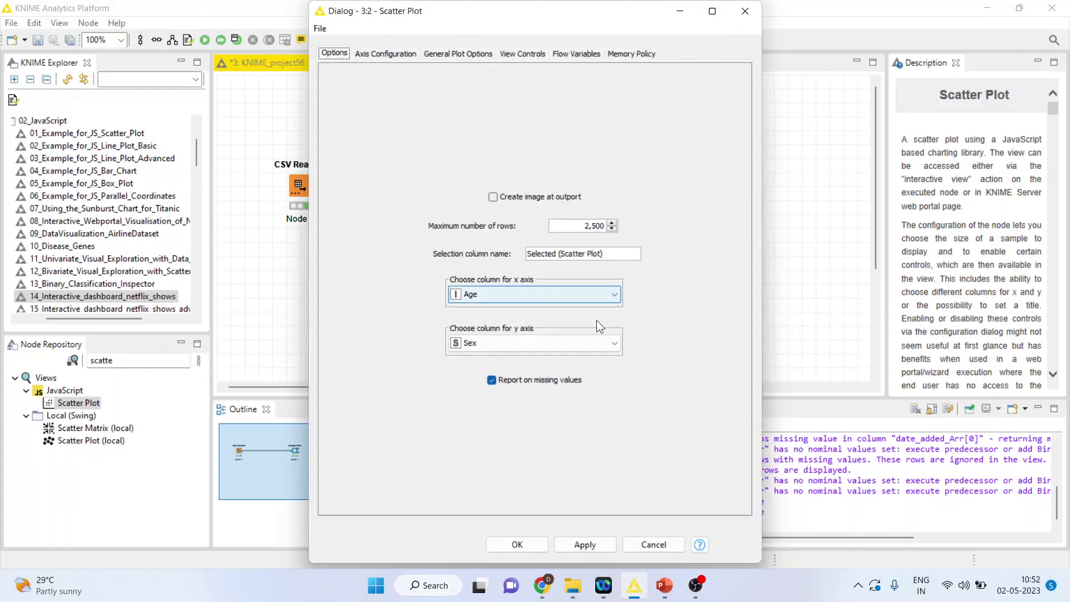
pyautogui.click(615, 294)
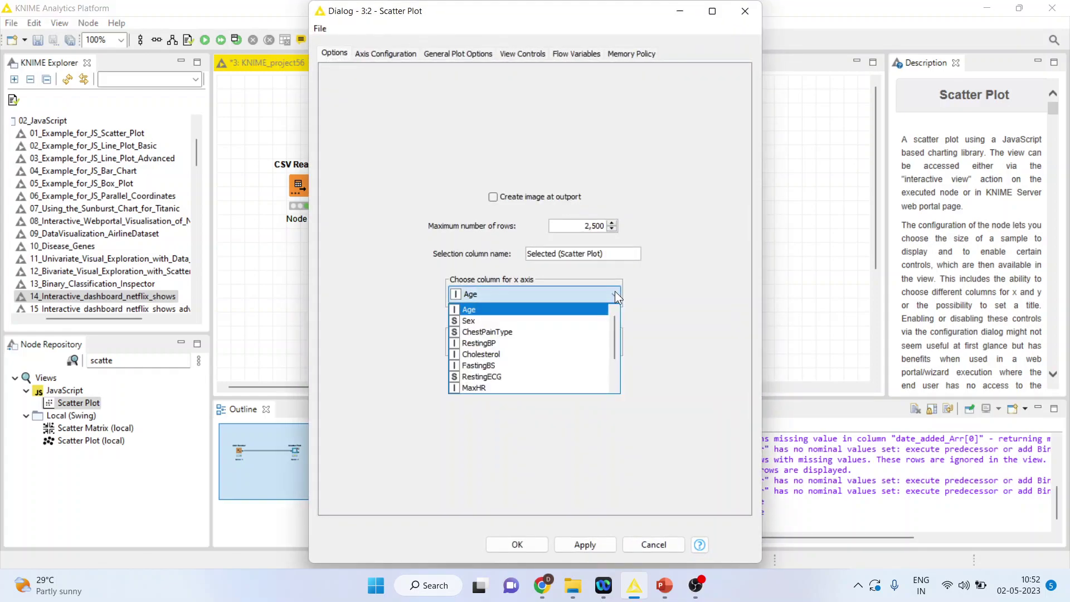
pyautogui.click(520, 342)
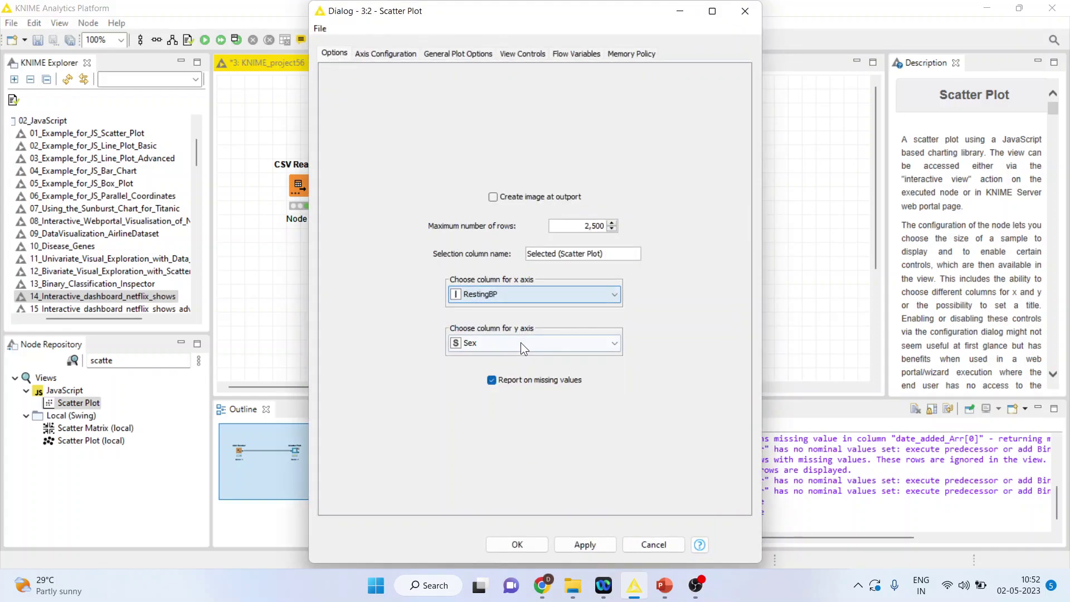
pyautogui.click(609, 347)
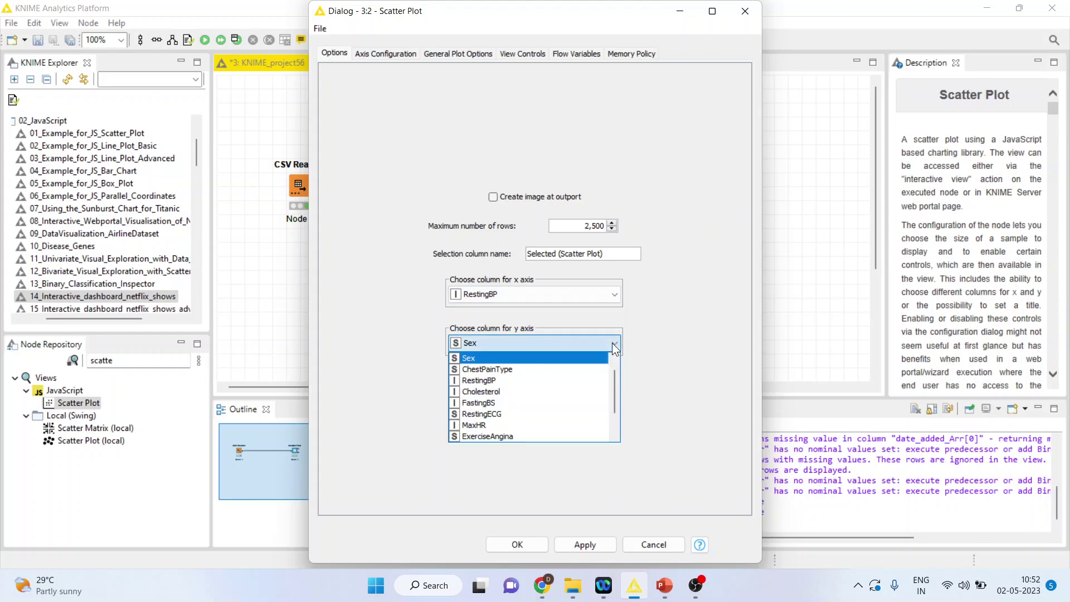
pyautogui.click(515, 393)
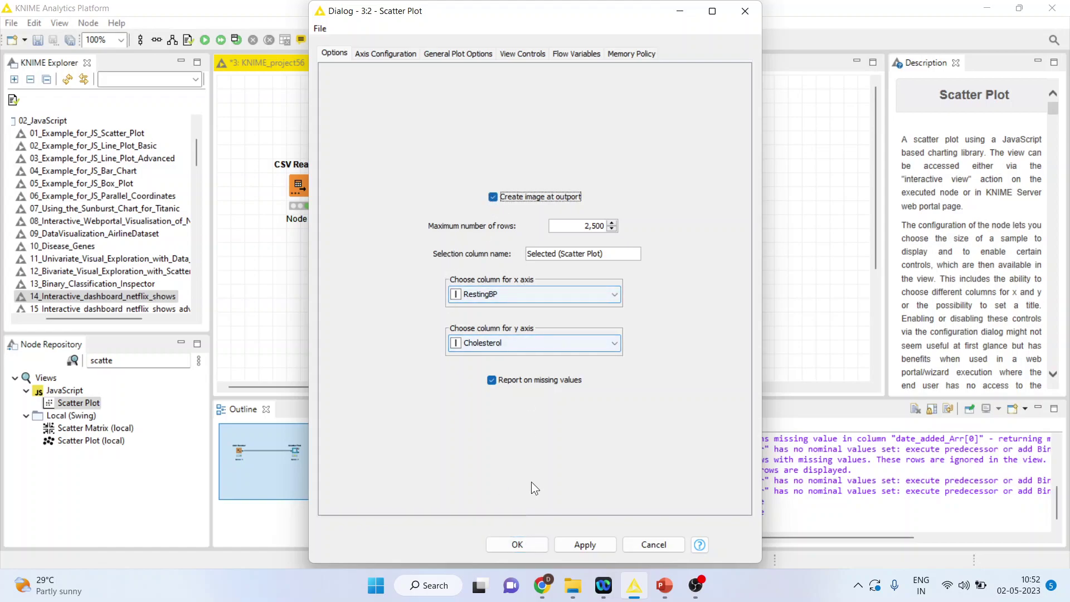
pyautogui.click(529, 545)
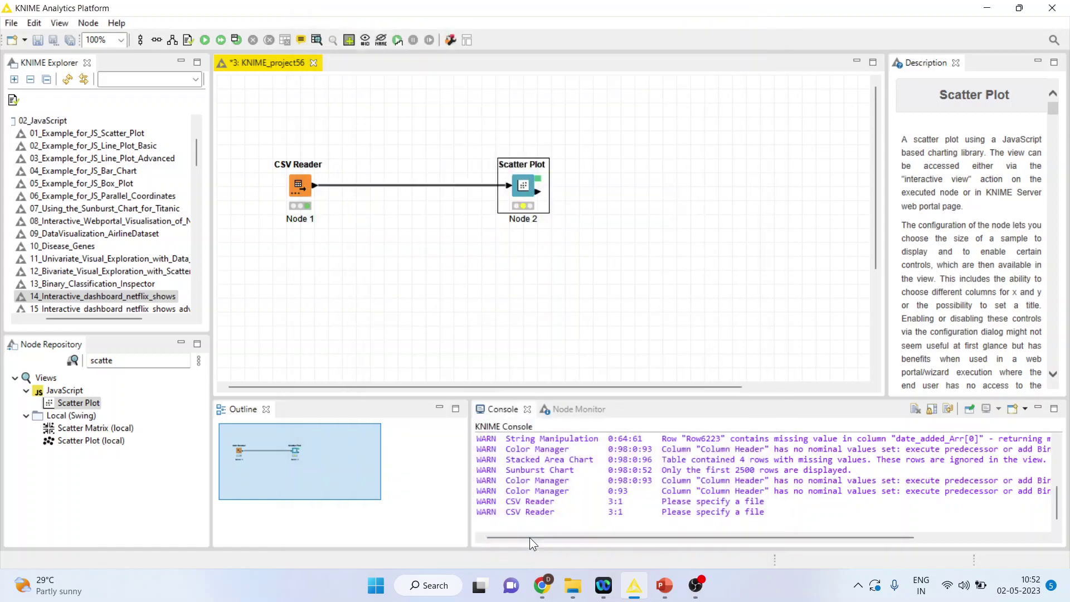
# Execute the Scatter Plot, inspect its Cholesterol-versus-RestingBP image output, then close it.
pyautogui.rightClick(522, 187)
pyautogui.click(559, 211)
pyautogui.rightClick(521, 188)
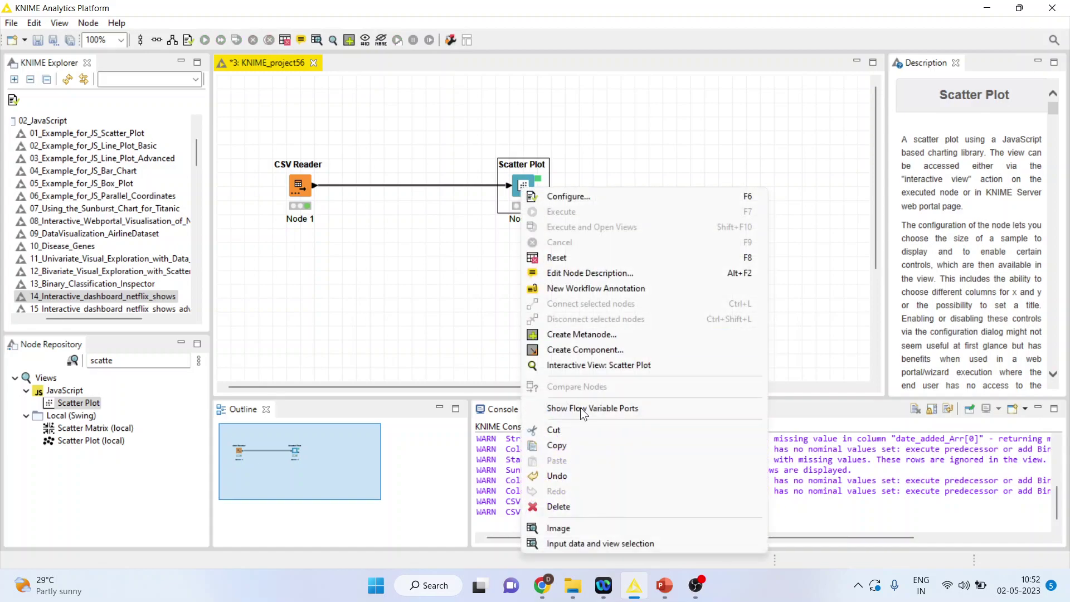
pyautogui.click(589, 526)
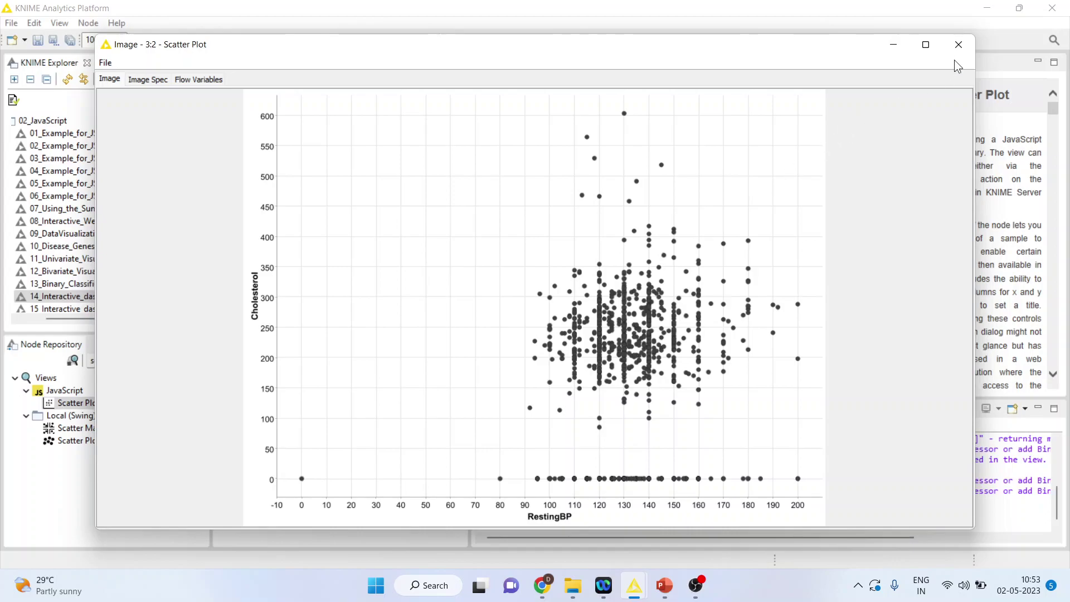
pyautogui.click(959, 44)
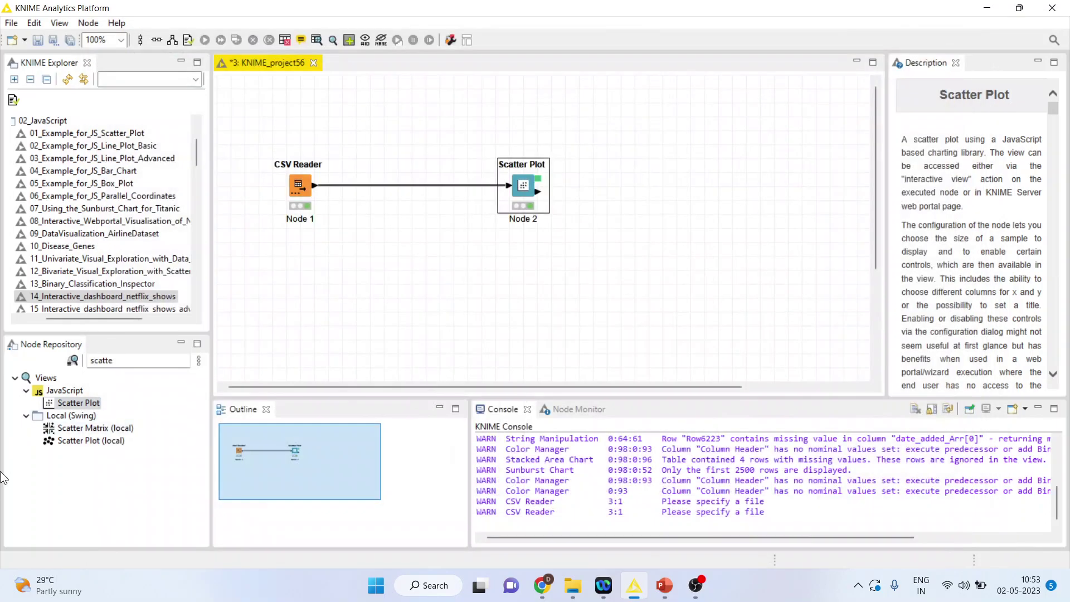
# Search 'interactive' and add an Interactive Range Slider Filter Widget to the workflow.
pyautogui.click(147, 361)
pyautogui.press('BackSpace')
pyautogui.press('BackSpace')
pyautogui.press('BackSpace')
pyautogui.press('BackSpace')
pyautogui.press('BackSpace')
pyautogui.press('BackSpace')
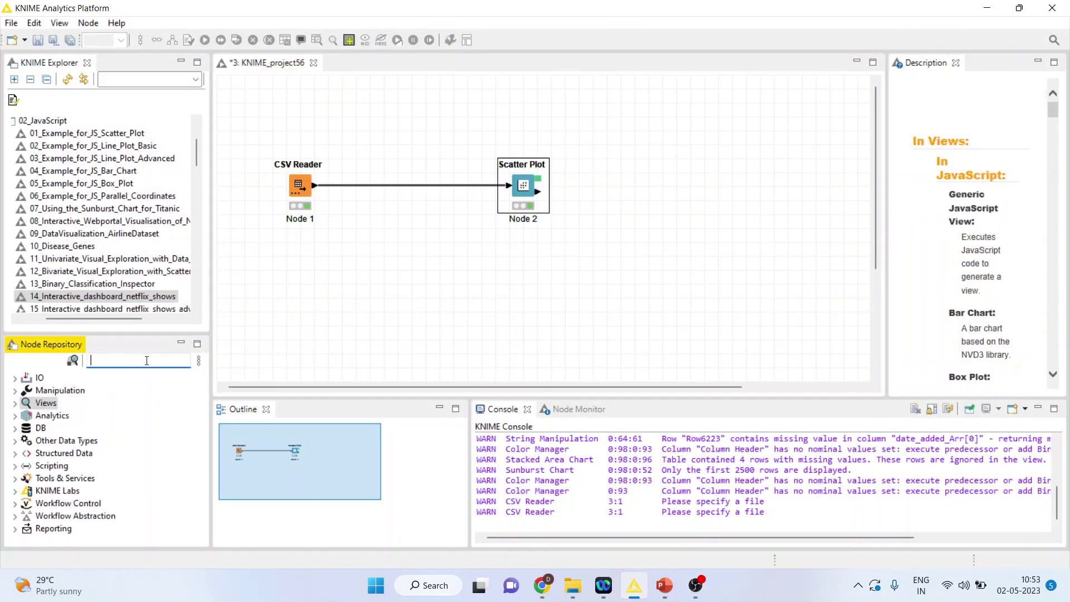
pyautogui.write('interac')
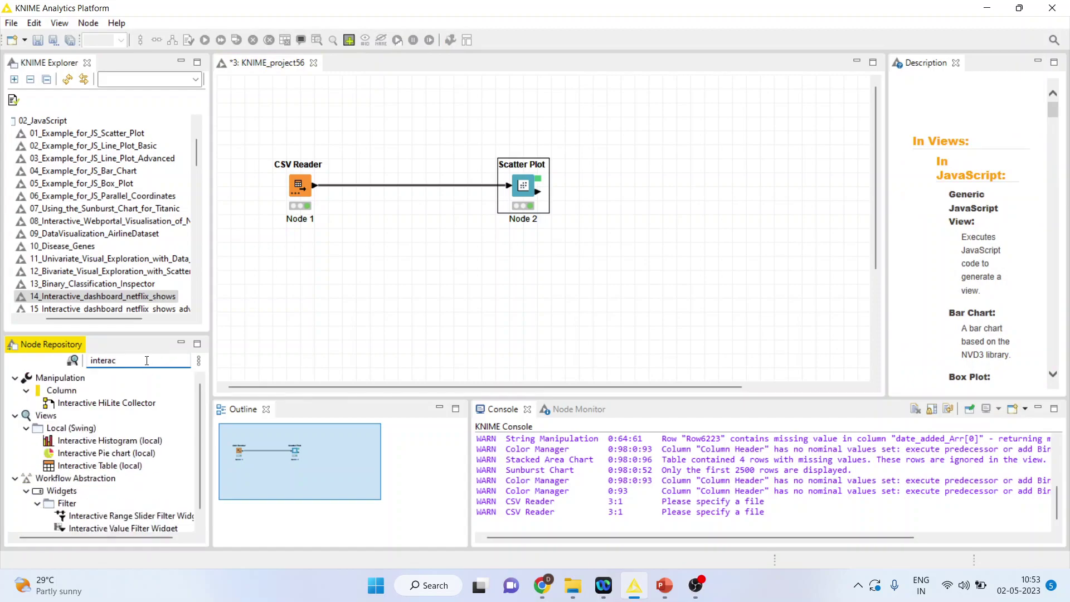
pyautogui.write('tive')
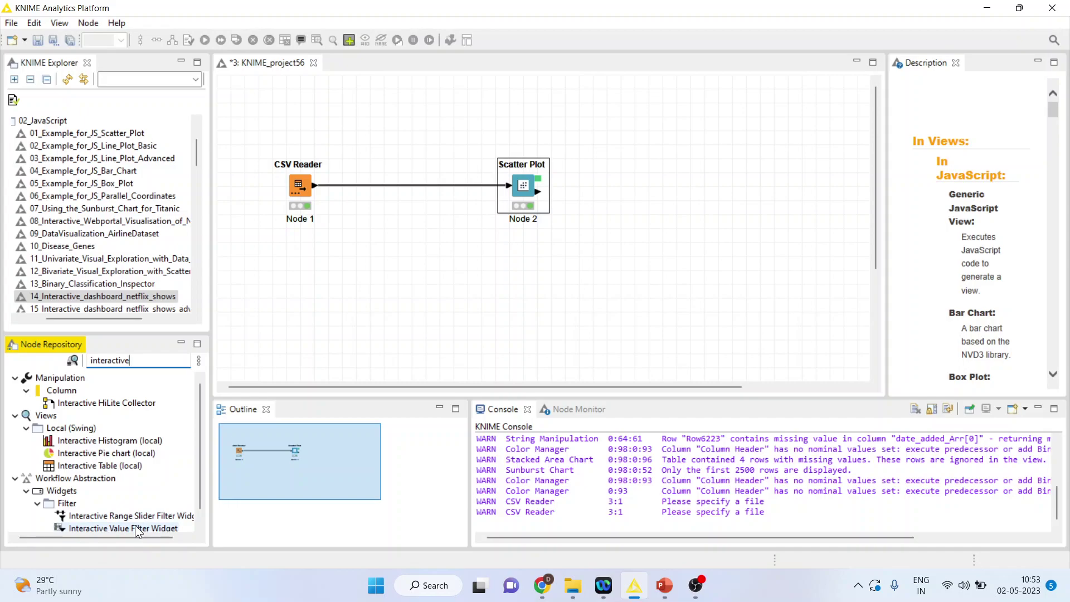
pyautogui.doubleClick(127, 522)
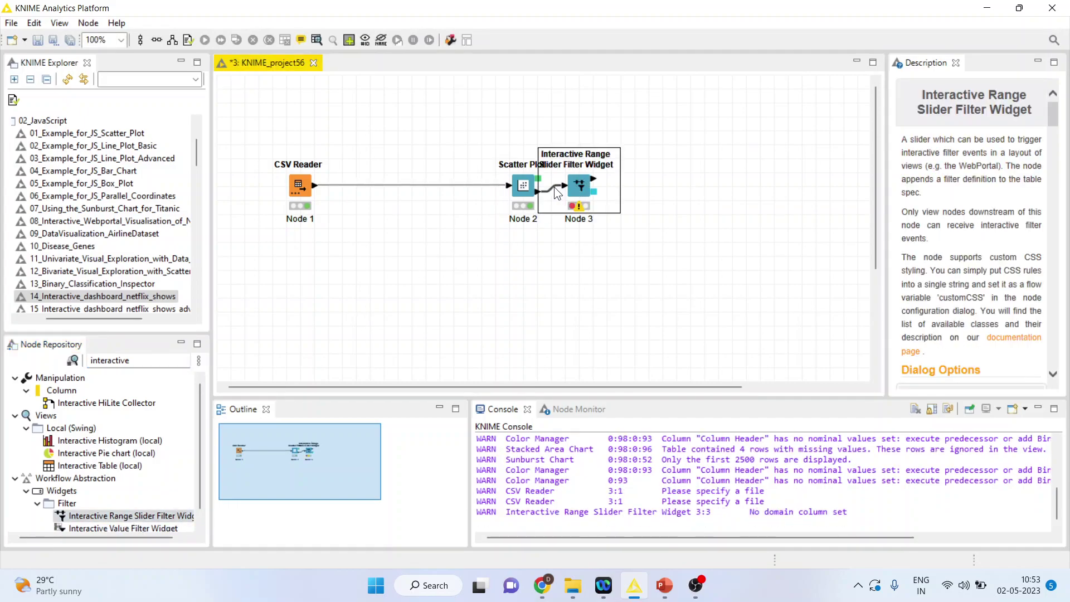
# Remove the old connections and wire CSV Reader into the widget placed before Scatter Plot.
pyautogui.click(555, 190)
pyautogui.press('Delete')
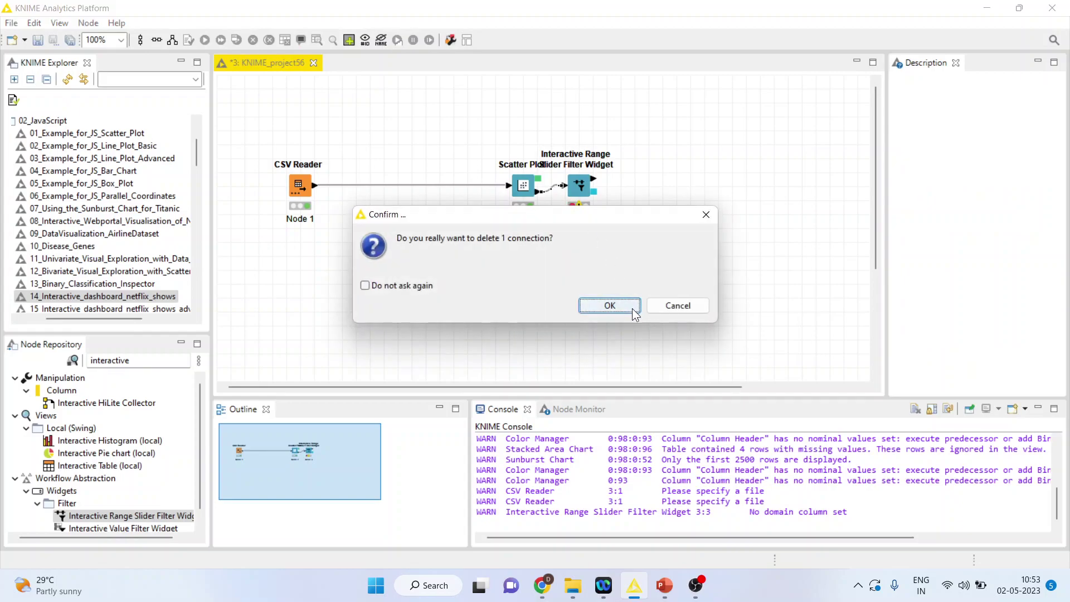
pyautogui.click(632, 308)
pyautogui.moveTo(583, 190); pyautogui.dragTo(410, 190)
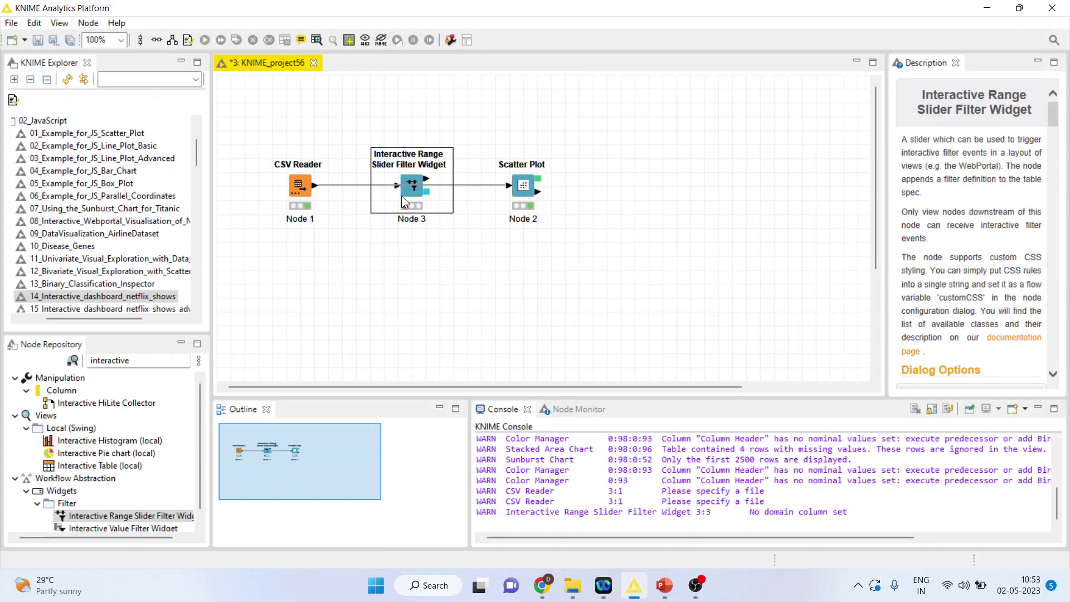
pyautogui.click(487, 189)
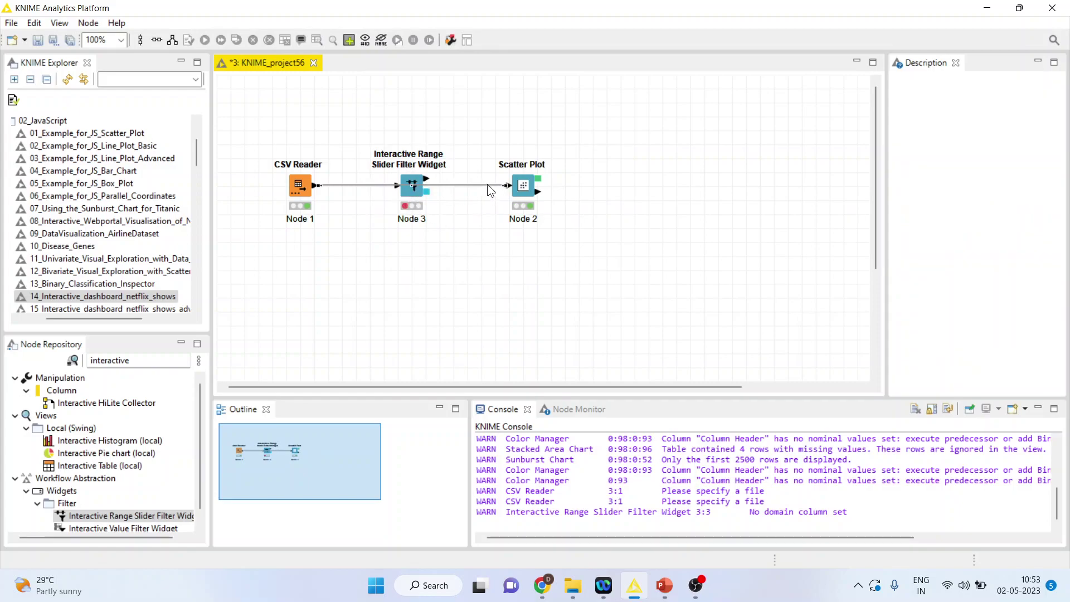
pyautogui.press('Delete')
pyautogui.click(609, 303)
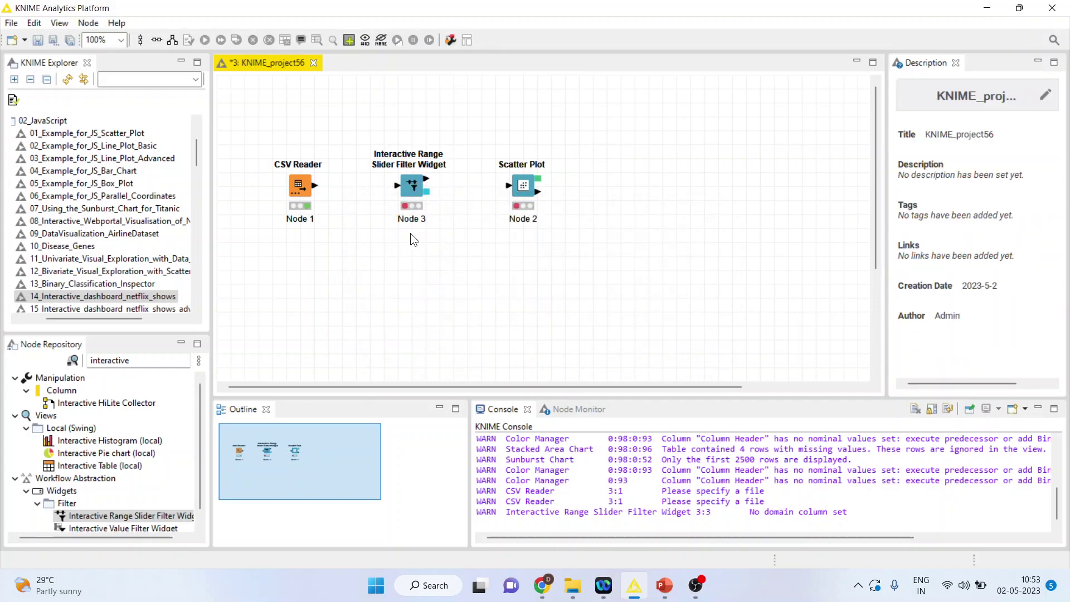
pyautogui.moveTo(317, 188); pyautogui.dragTo(513, 188)
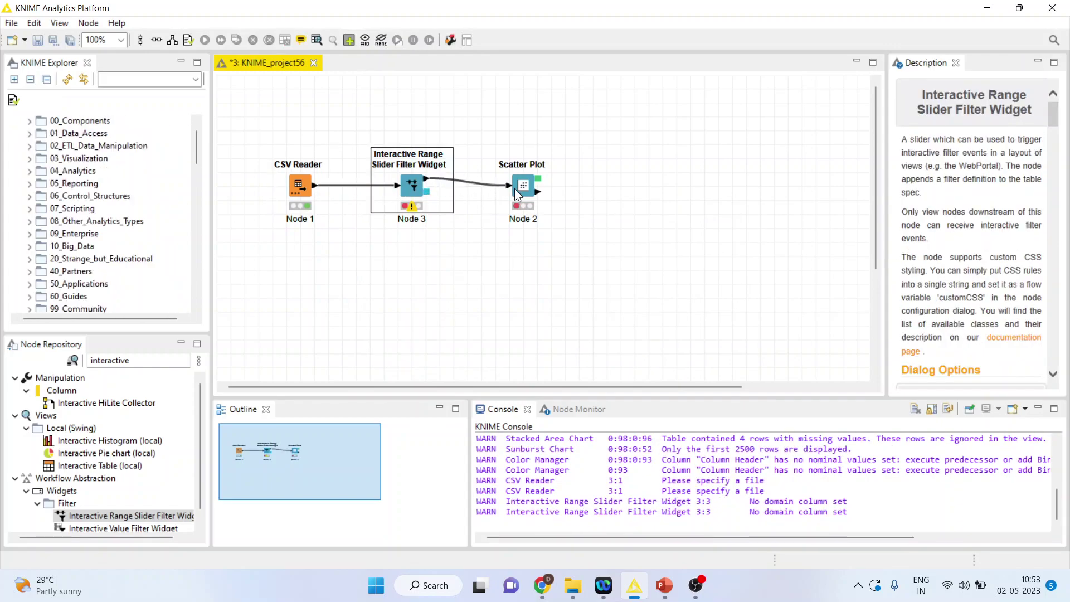
# Set the widget's Range Column to RestingBP and its slider Step Size to 2.
pyautogui.rightClick(417, 190)
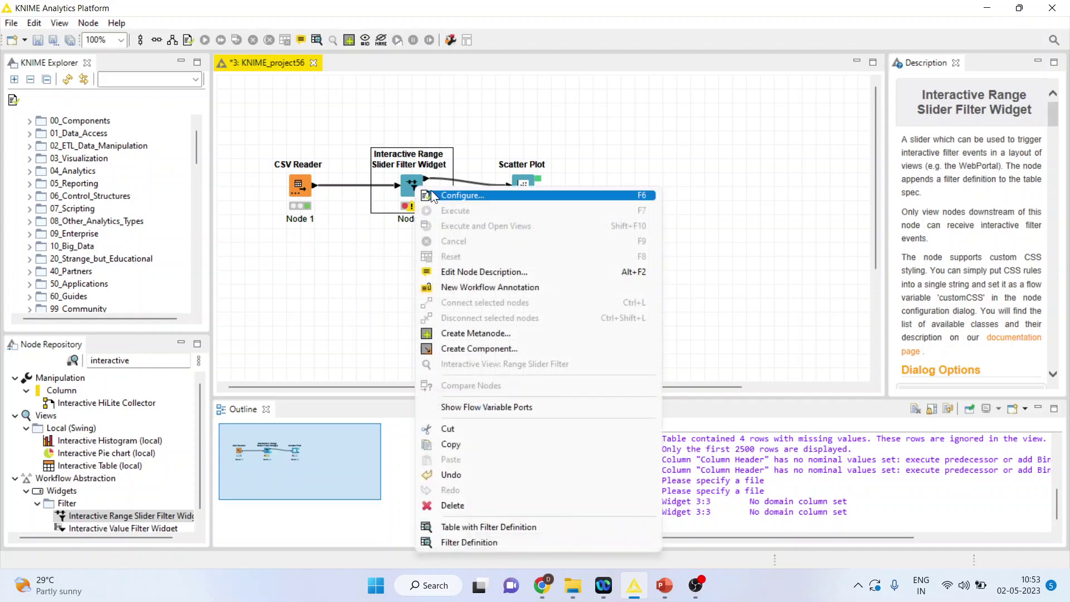
pyautogui.click(463, 198)
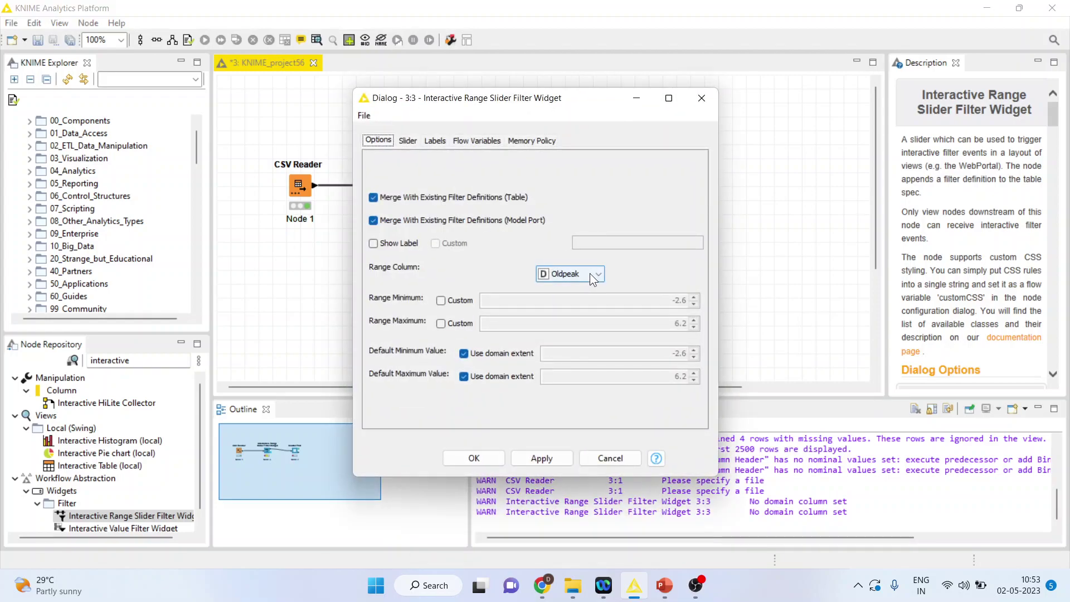
pyautogui.click(601, 273)
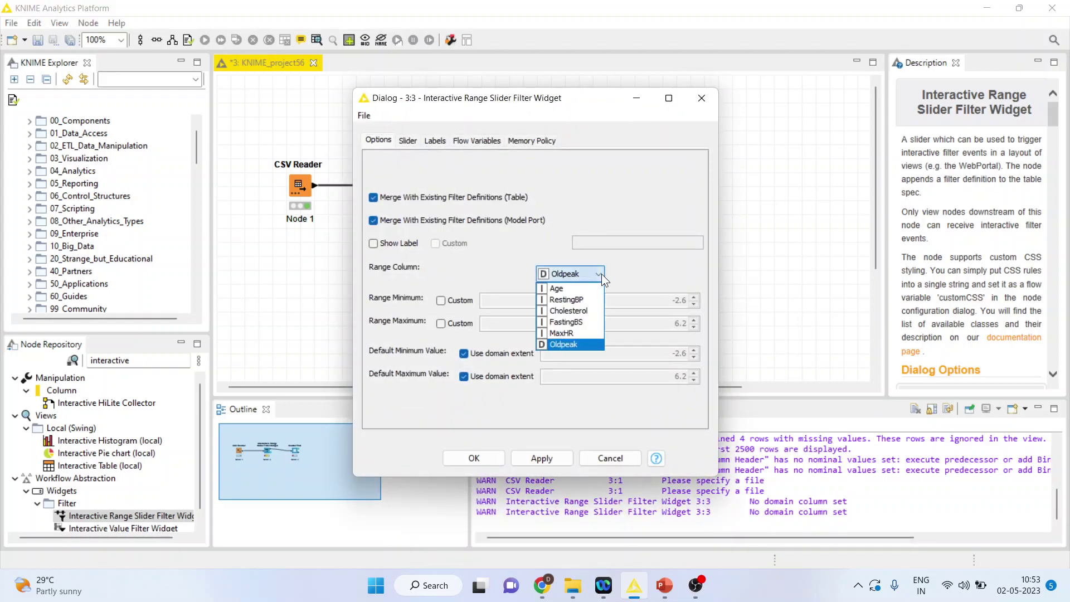
pyautogui.click(577, 298)
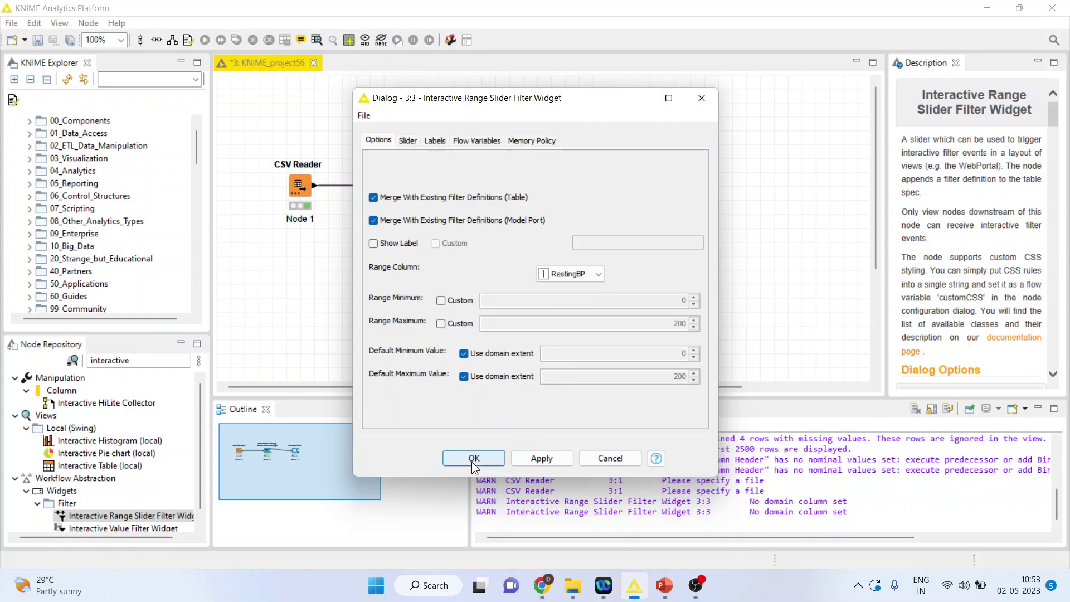
pyautogui.click(409, 141)
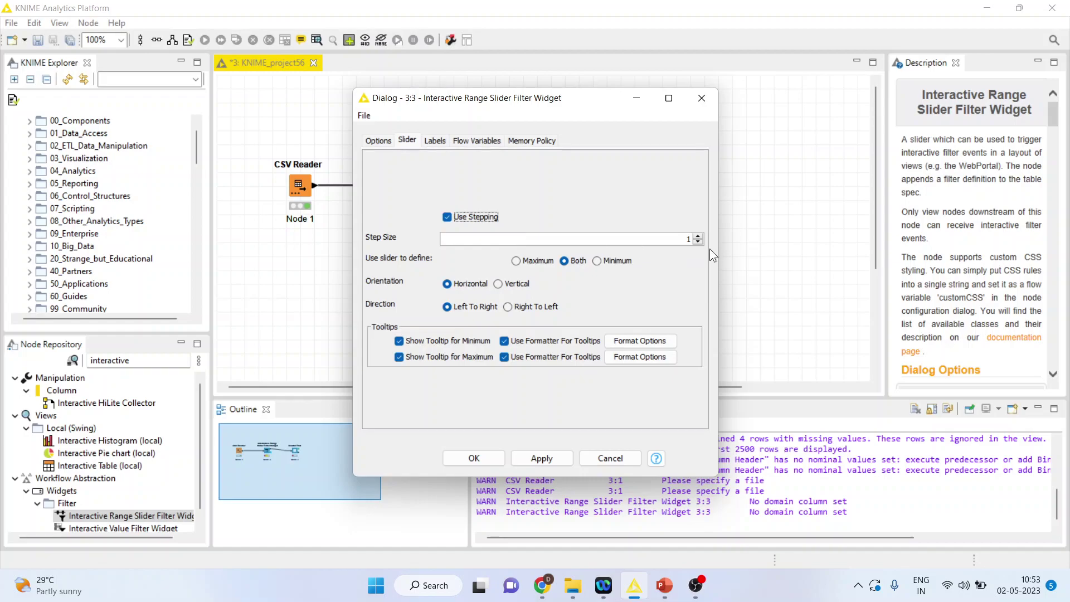
pyautogui.click(698, 236)
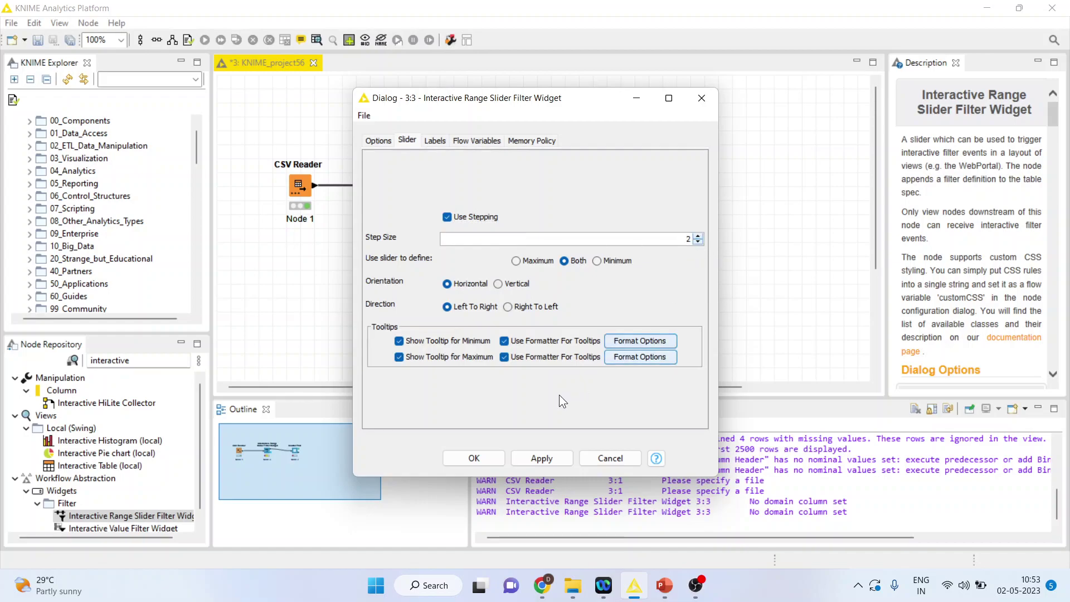
pyautogui.click(473, 458)
# Execute the range slider widget and then the Scatter Plot node.
pyautogui.rightClick(410, 183)
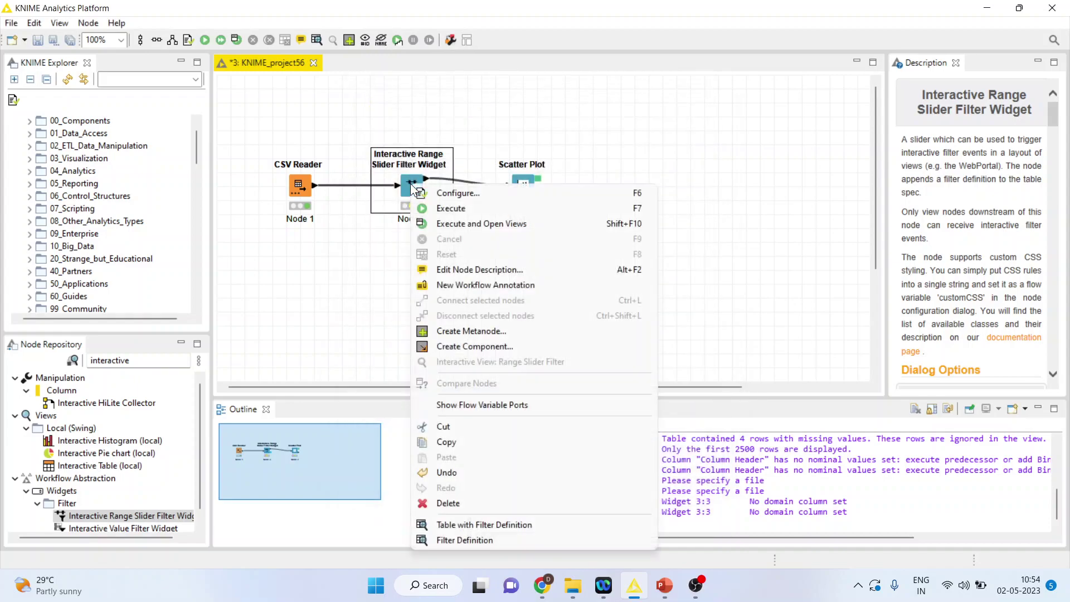
pyautogui.click(449, 207)
pyautogui.rightClick(523, 197)
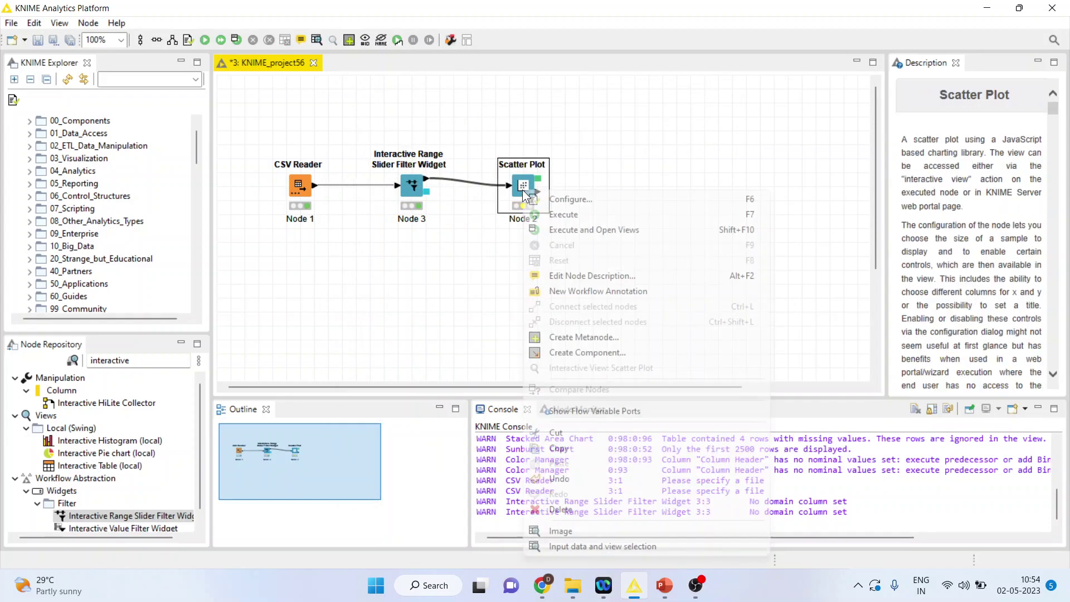
pyautogui.click(566, 208)
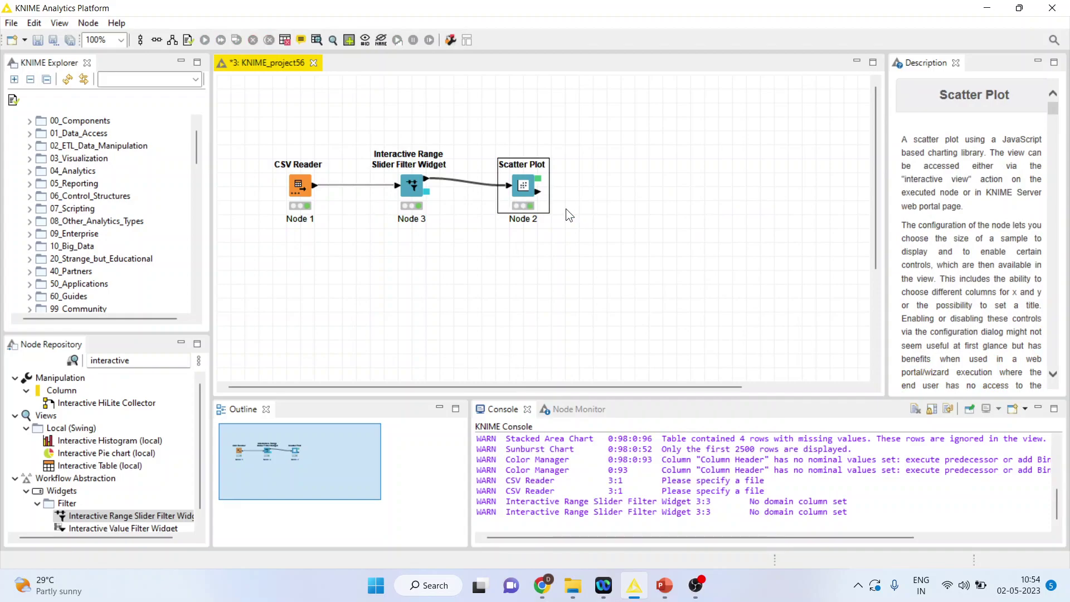
# Open the Scatter Plot's interactive view, maximise and restore it, then close it.
pyautogui.rightClick(524, 190)
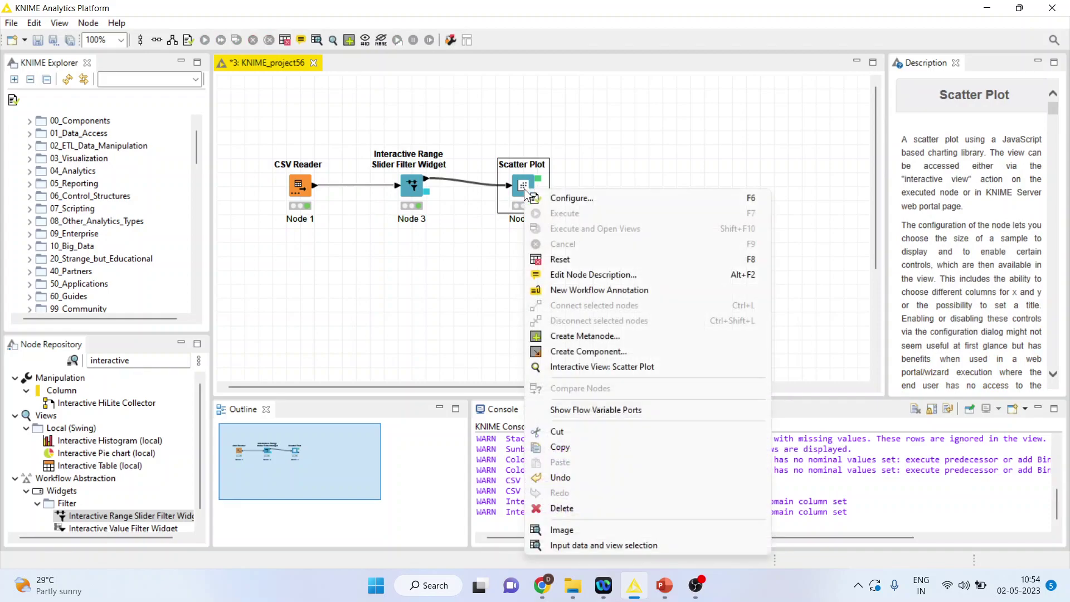
pyautogui.click(636, 366)
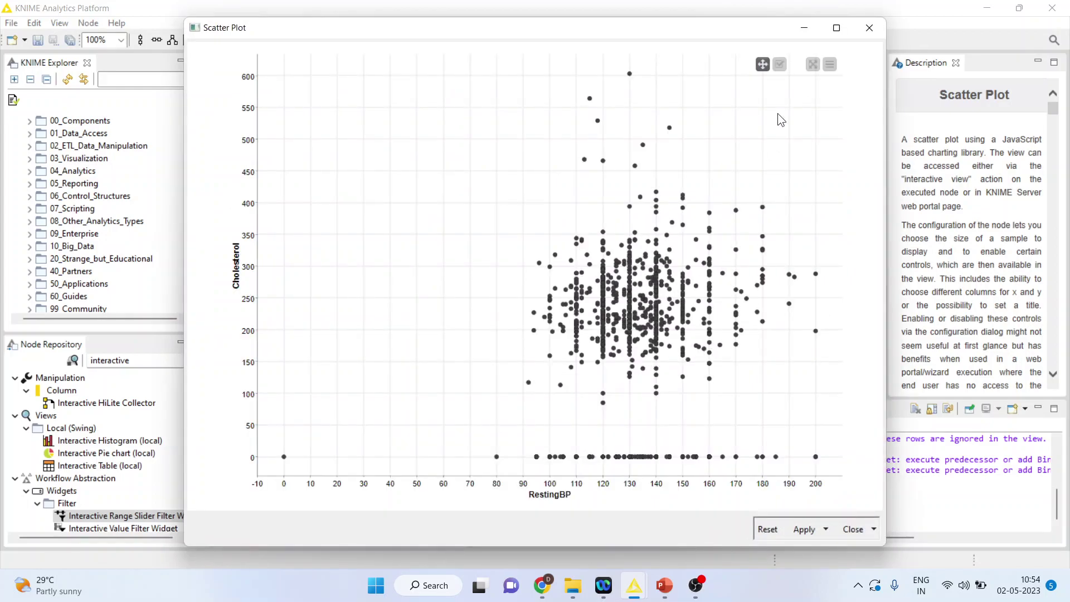
pyautogui.click(836, 28)
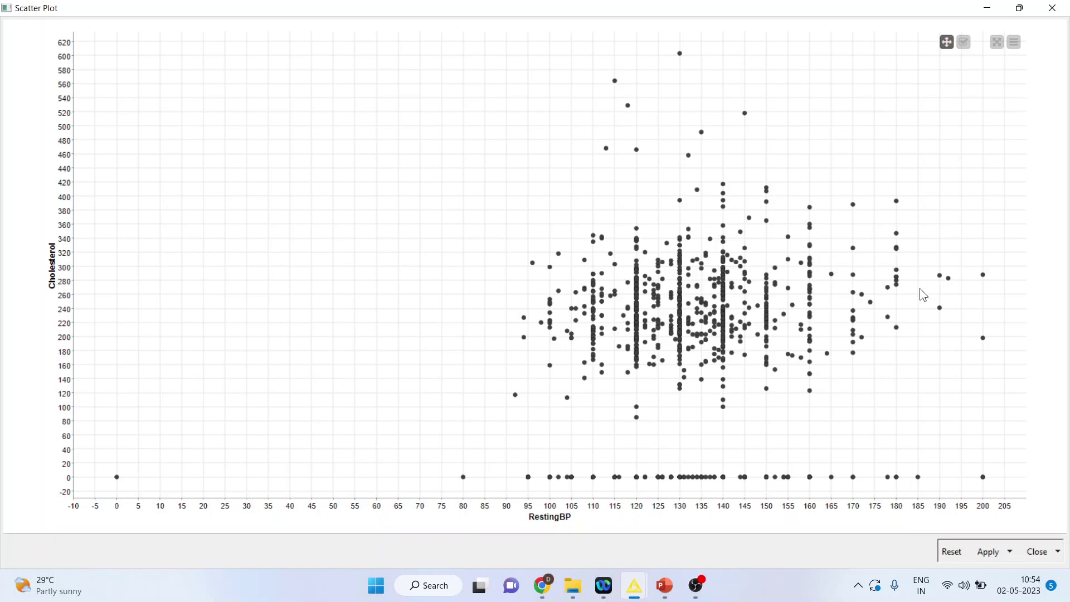
pyautogui.press('super+Down')
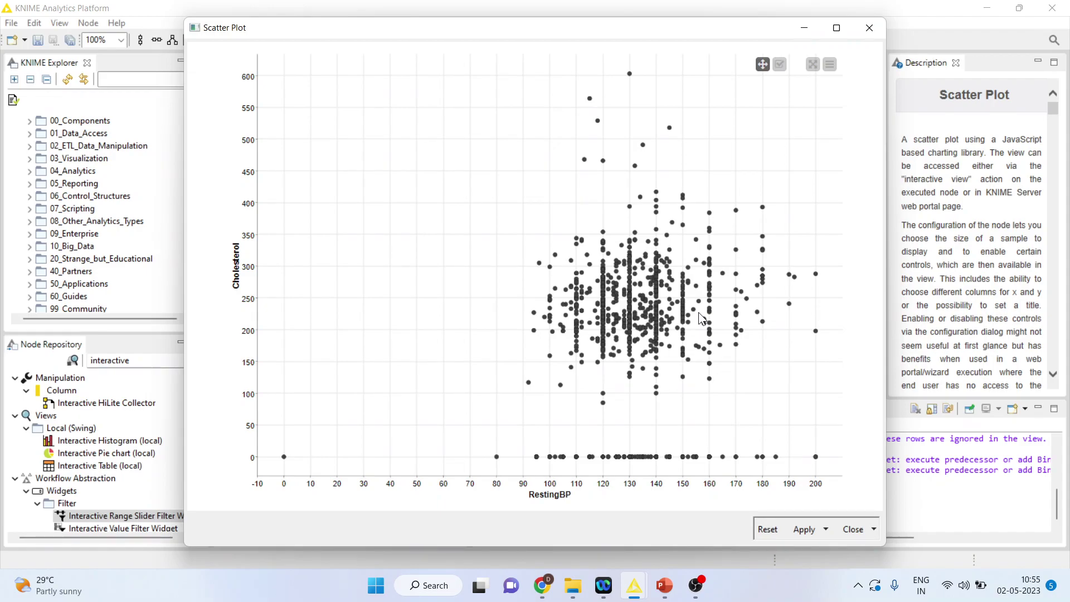
pyautogui.click(869, 28)
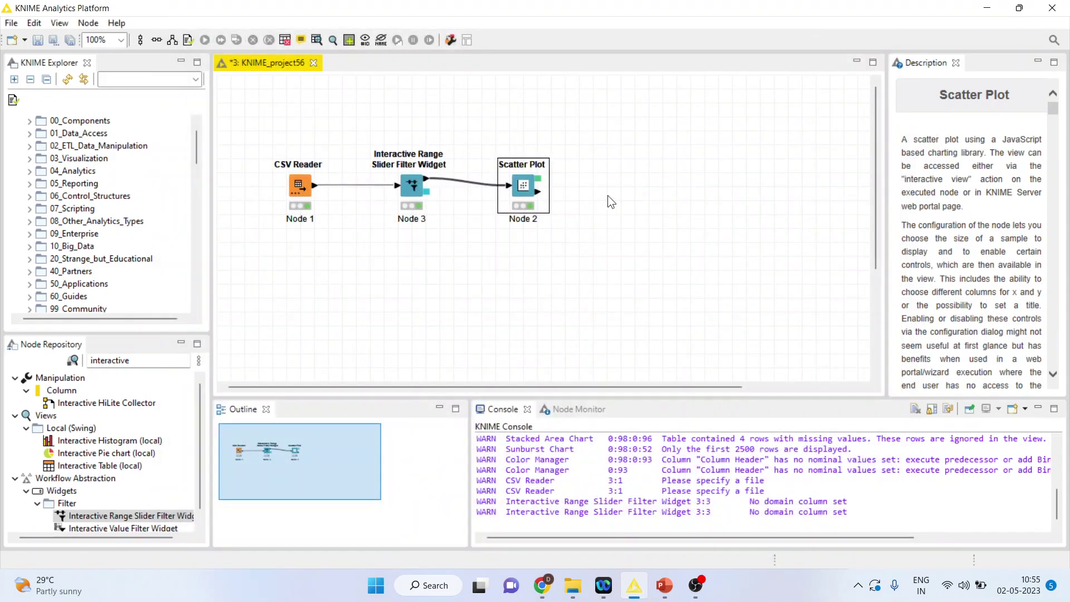
# Attempt to select both nodes, then undo an accidental single-node component creation.
pyautogui.moveTo(359, 124); pyautogui.dragTo(594, 235)
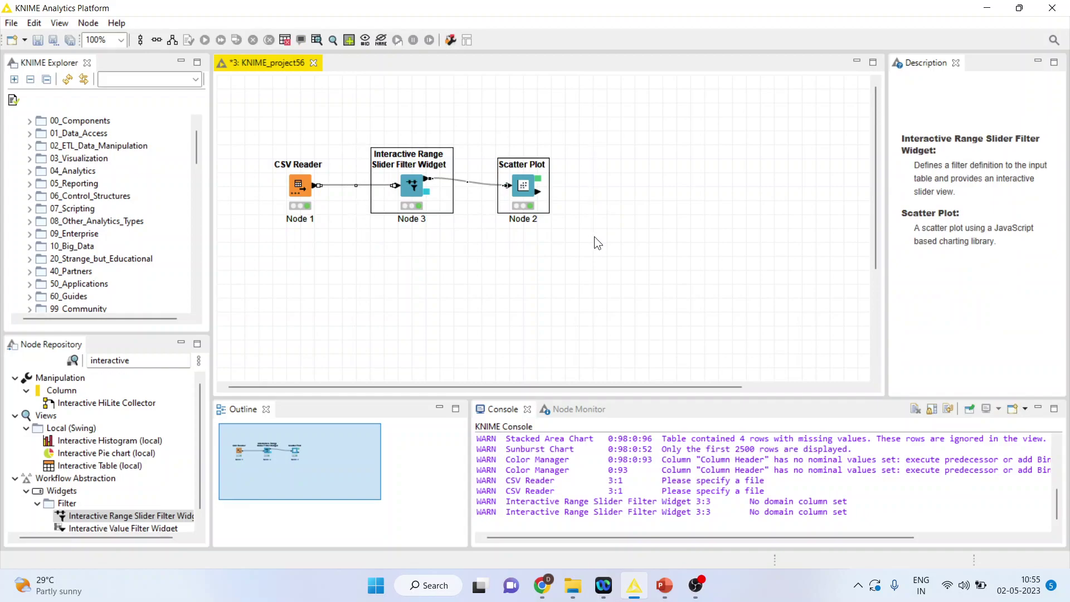
pyautogui.rightClick(533, 193)
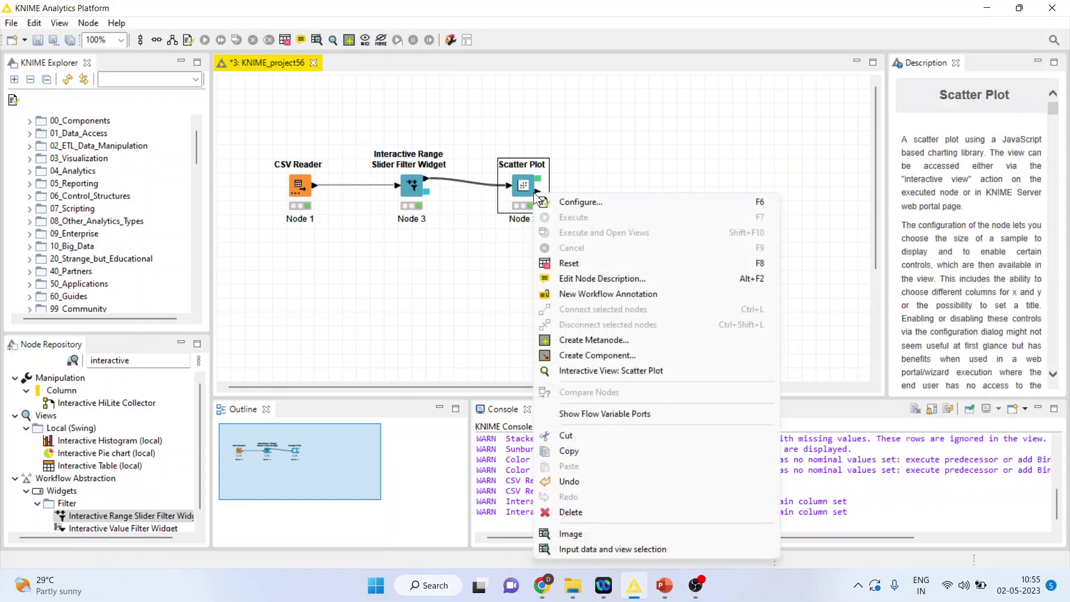
pyautogui.click(442, 252)
pyautogui.moveTo(377, 127); pyautogui.dragTo(576, 246)
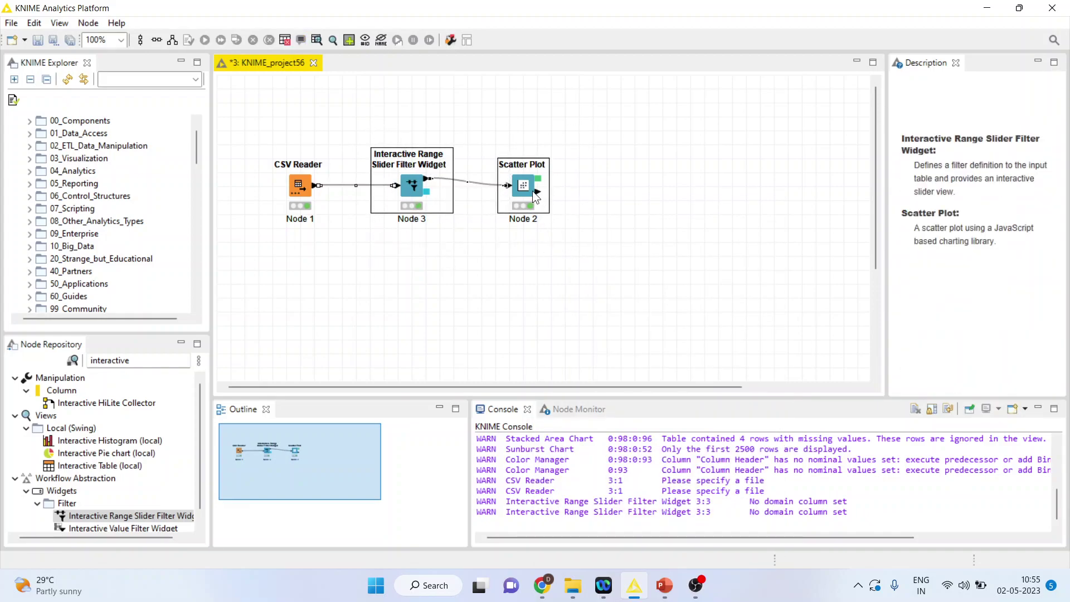
pyautogui.rightClick(534, 194)
pyautogui.click(493, 209)
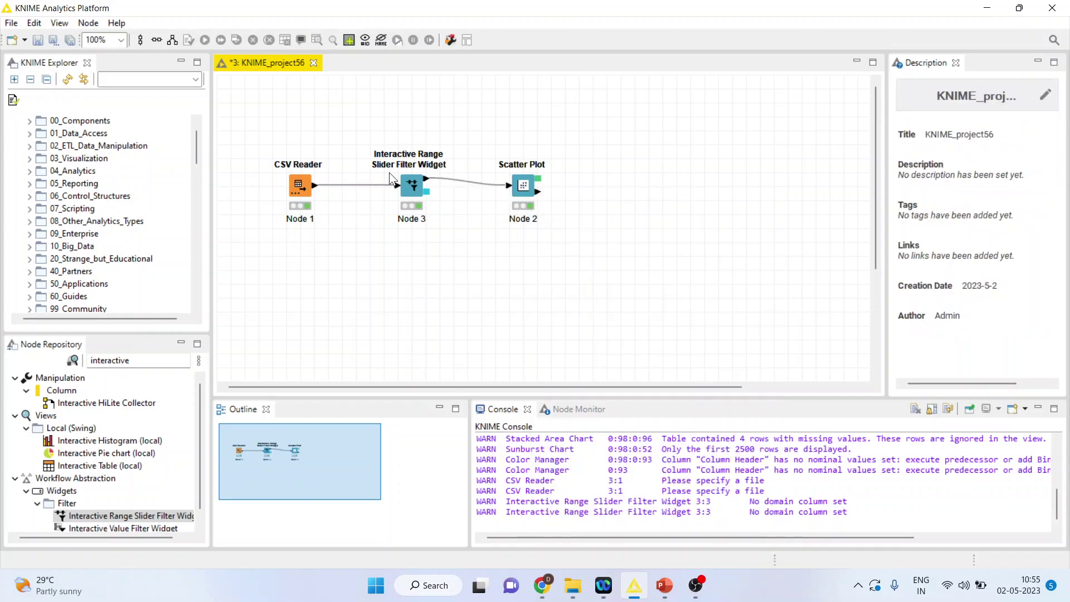
pyautogui.moveTo(378, 149); pyautogui.dragTo(551, 235)
pyautogui.rightClick(437, 193)
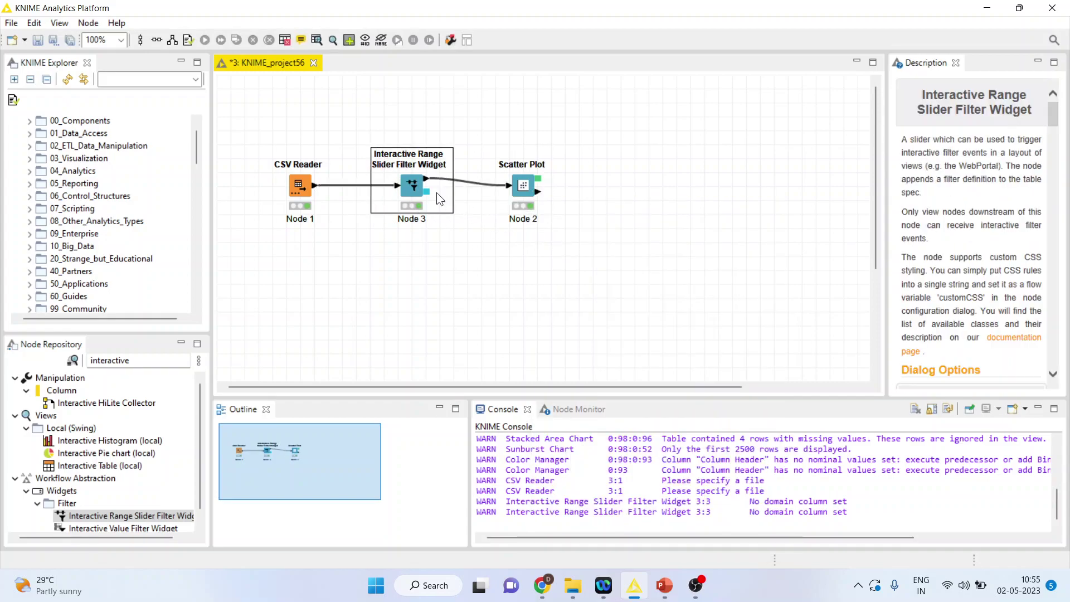
pyautogui.click(521, 354)
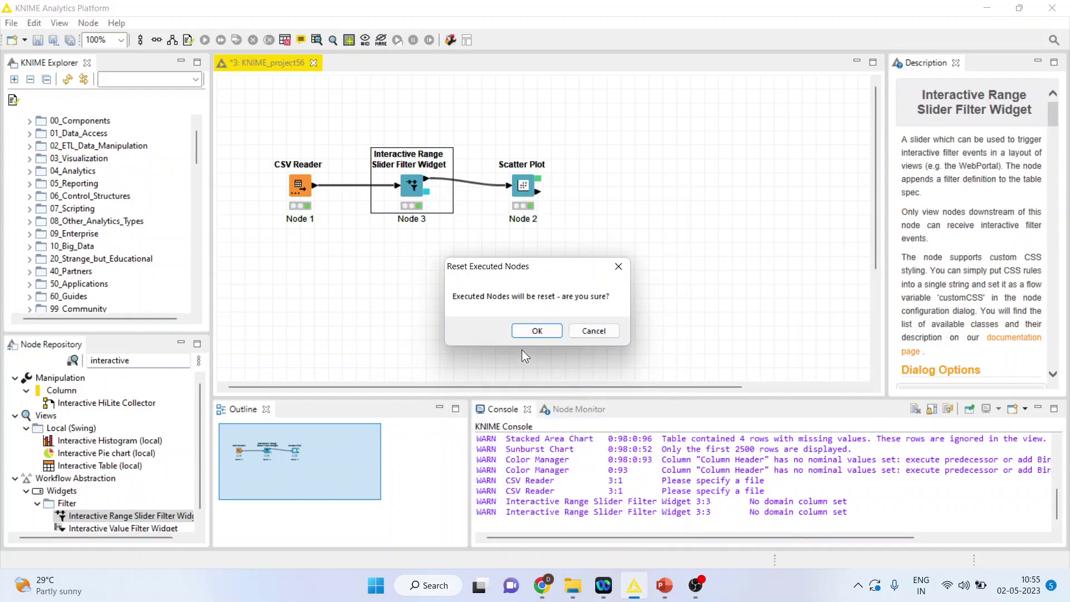
pyautogui.click(532, 329)
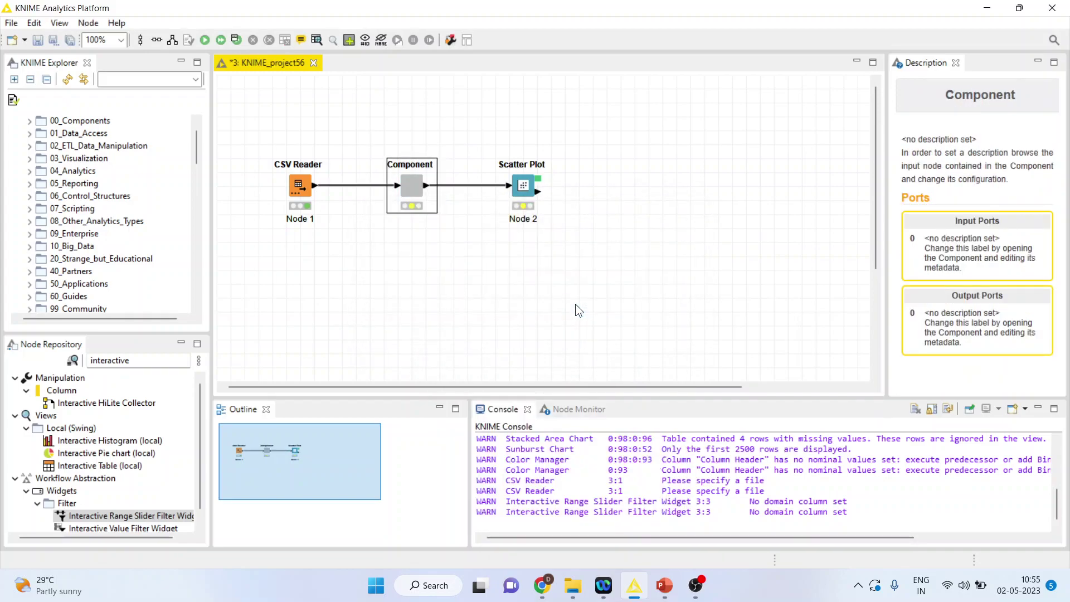
pyautogui.hotkey('ctrl', 'z')
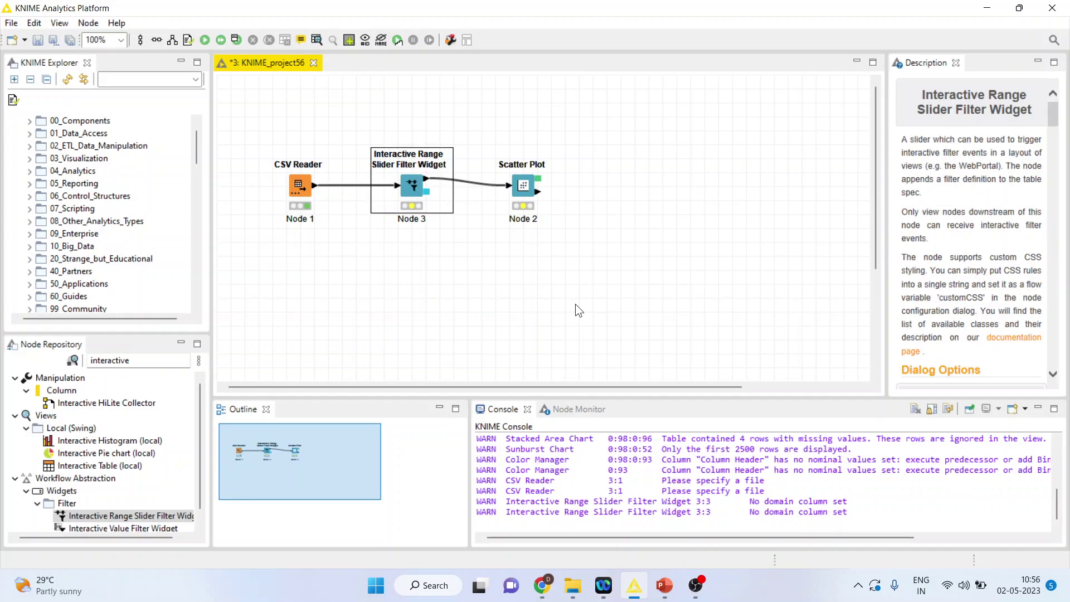
# Select the slider widget and Scatter Plot and combine them into a Component with the default name.
pyautogui.click(519, 192)
pyautogui.keyDown('ctrl'); pyautogui.click(432, 206); pyautogui.keyUp('ctrl')
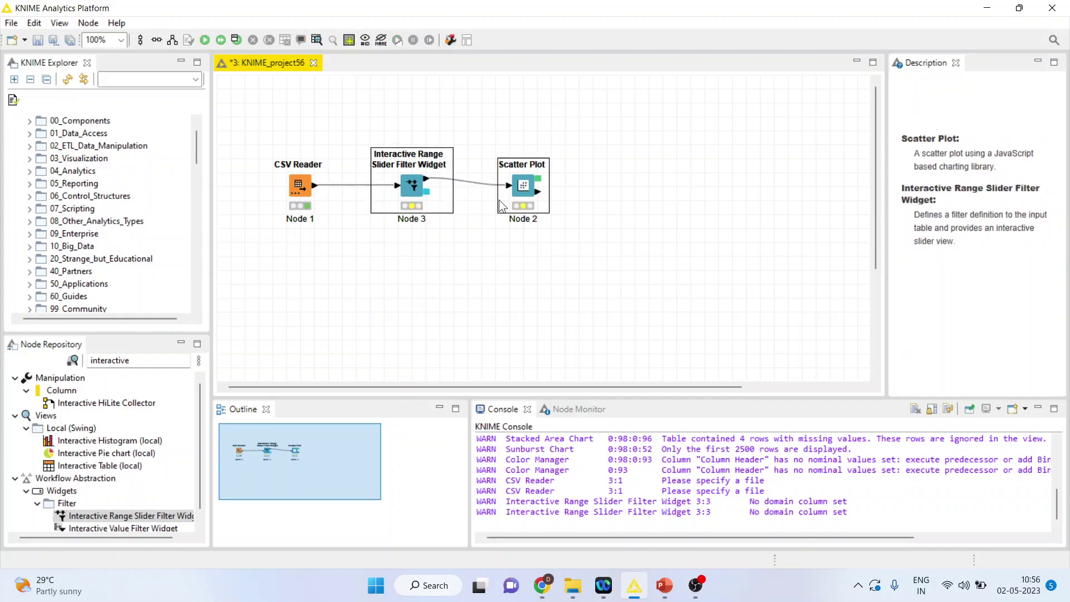
pyautogui.rightClick(526, 186)
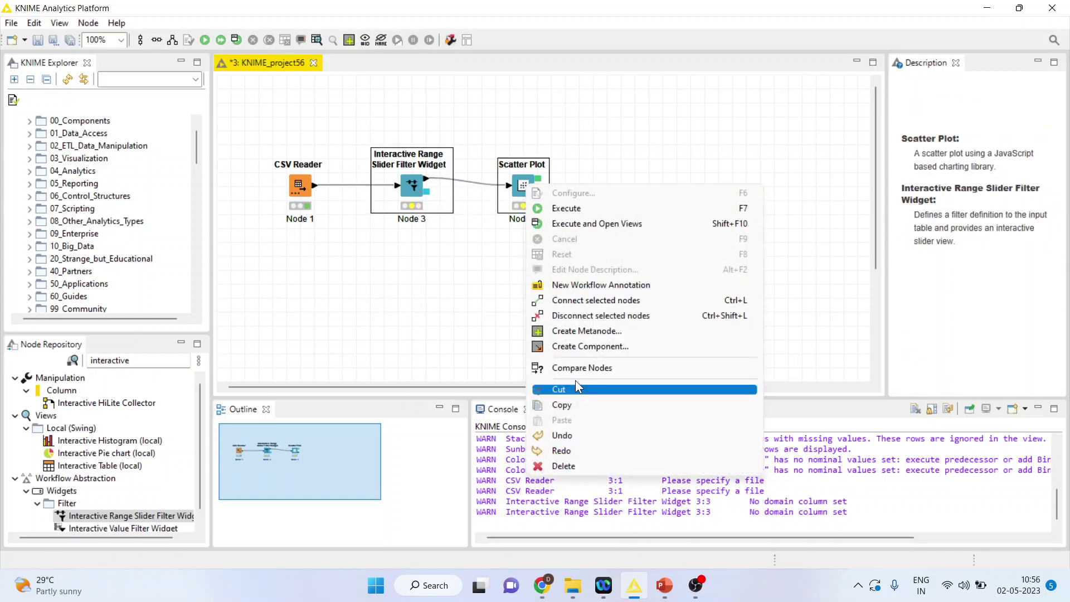
pyautogui.click(586, 347)
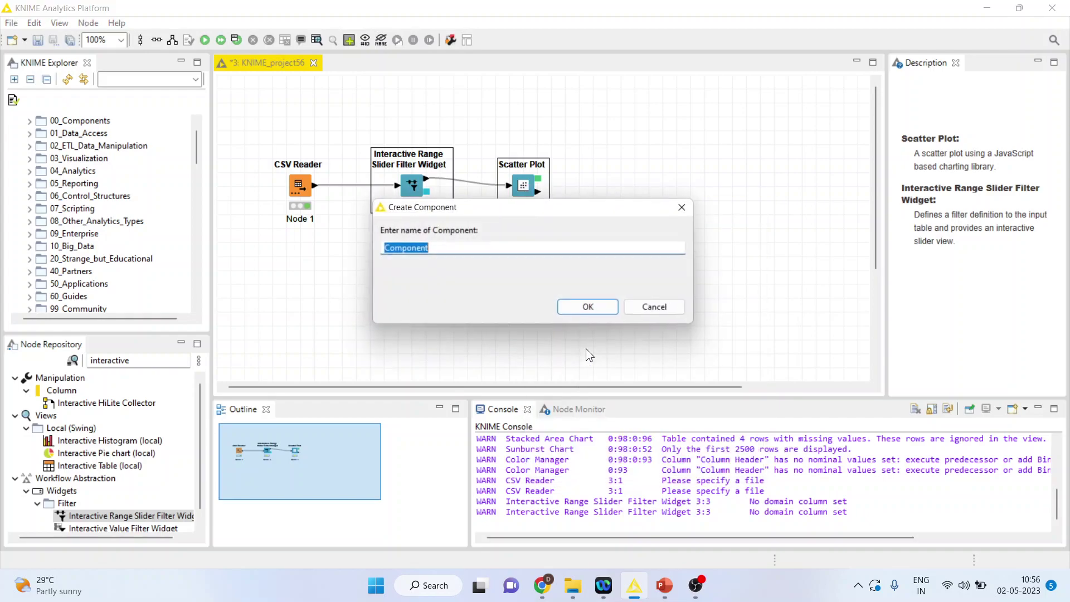
pyautogui.click(591, 309)
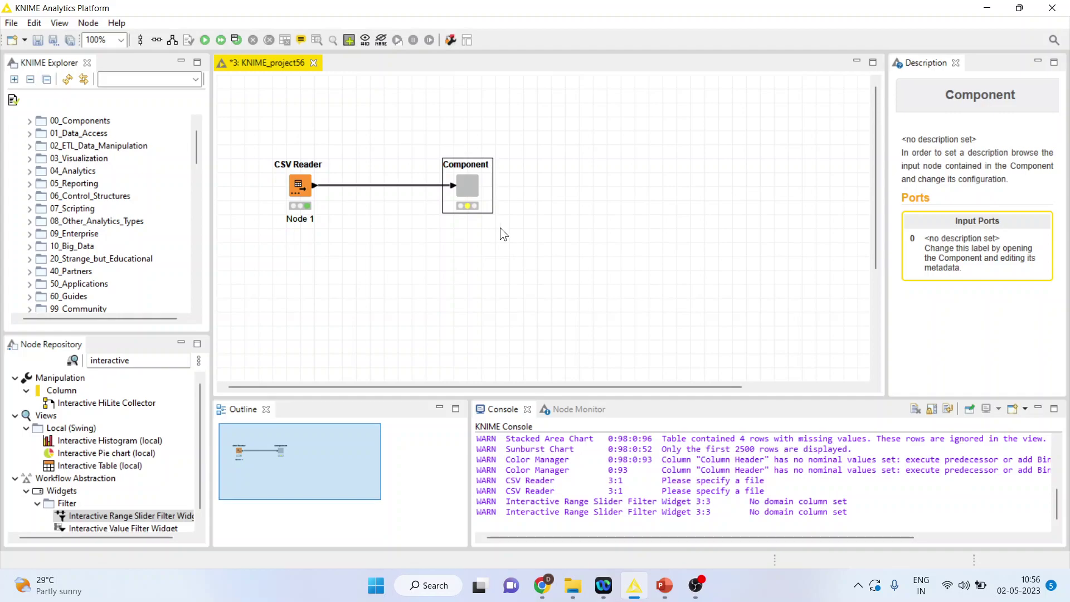
# Execute the Component and open its combined interactive view.
pyautogui.rightClick(468, 186)
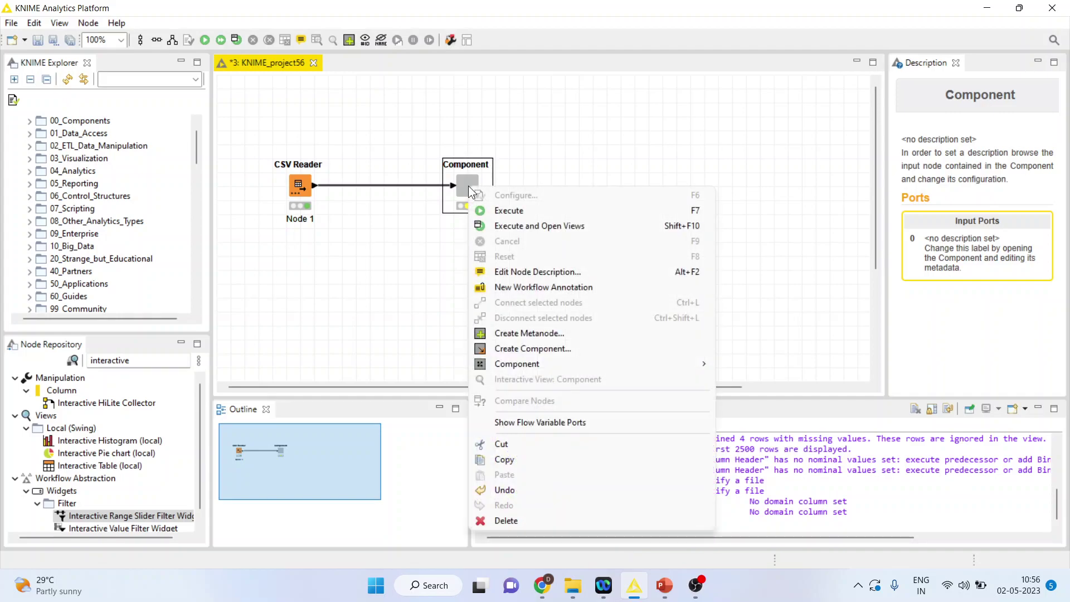
pyautogui.click(523, 212)
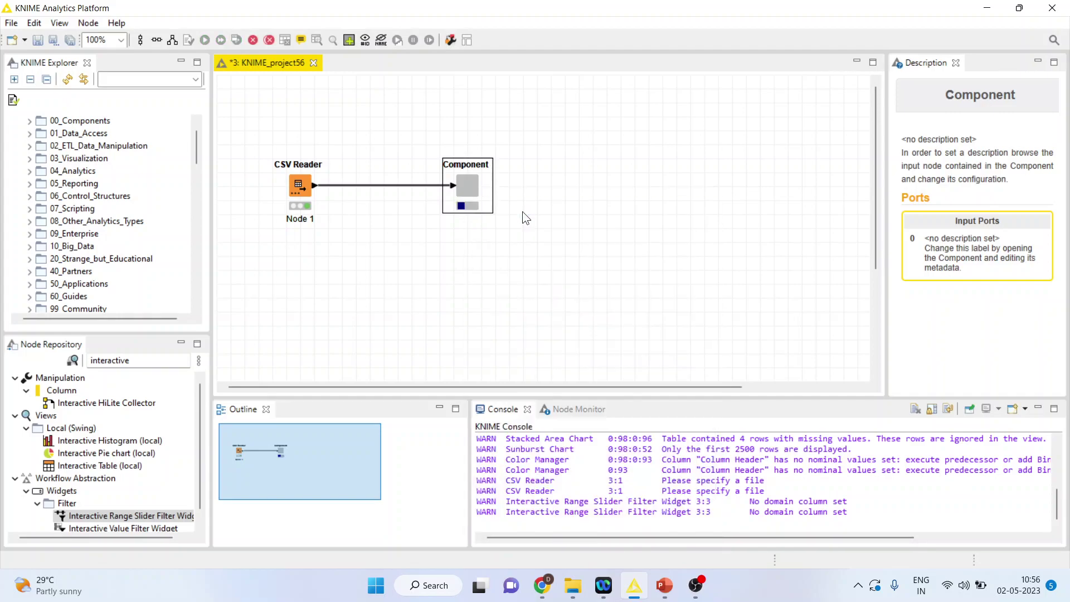
pyautogui.rightClick(468, 185)
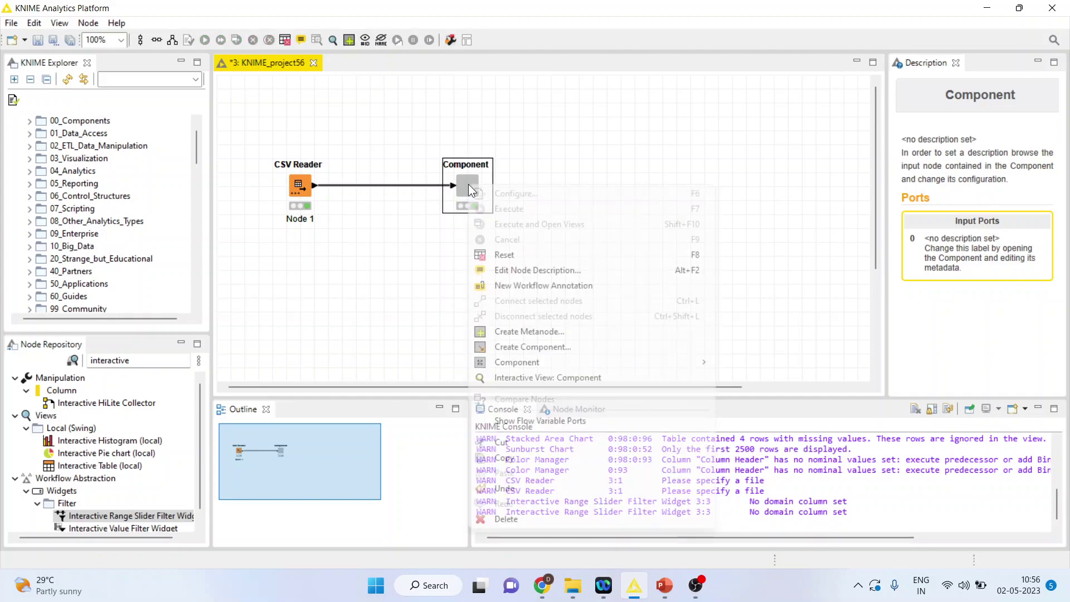
pyautogui.click(584, 378)
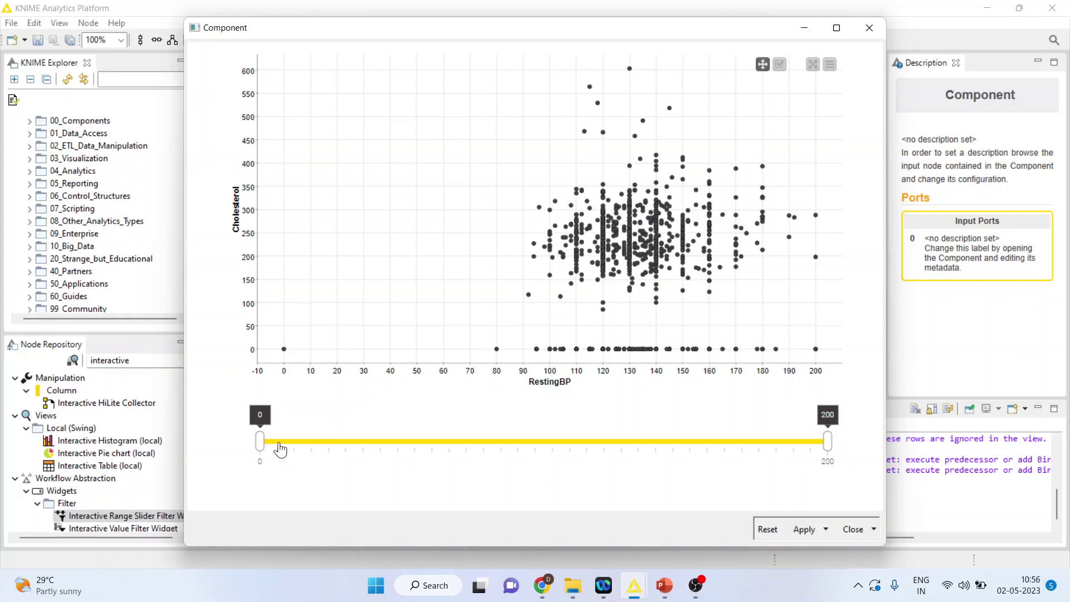
# Drag the RestingBP slider handles to filter the scatter plot to 62–200.
pyautogui.moveTo(261, 443); pyautogui.dragTo(437, 453)
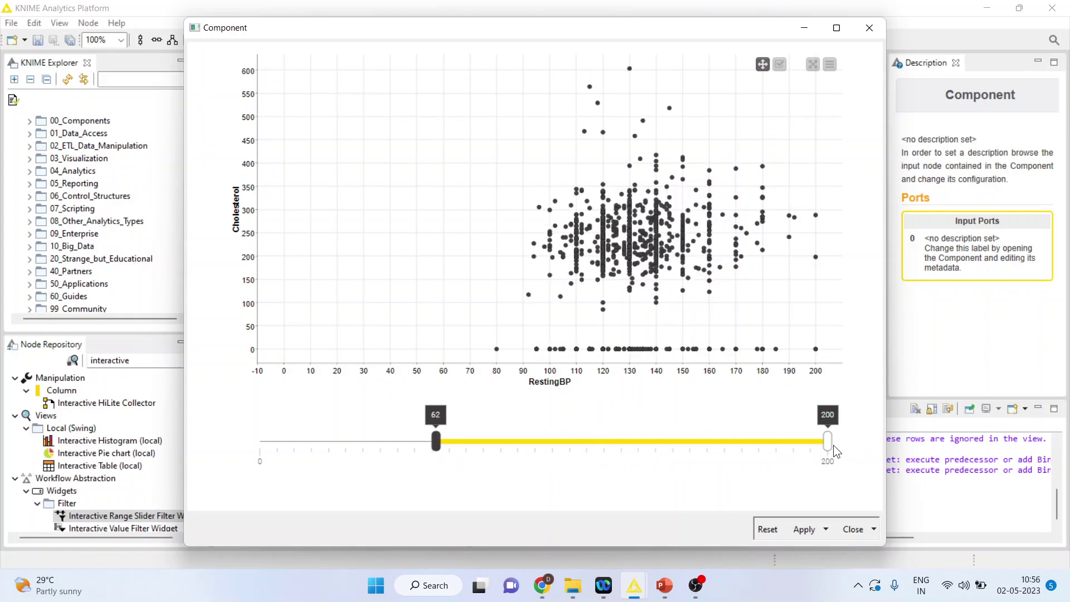
pyautogui.moveTo(833, 445); pyautogui.dragTo(650, 444)
pyautogui.click(814, 447)
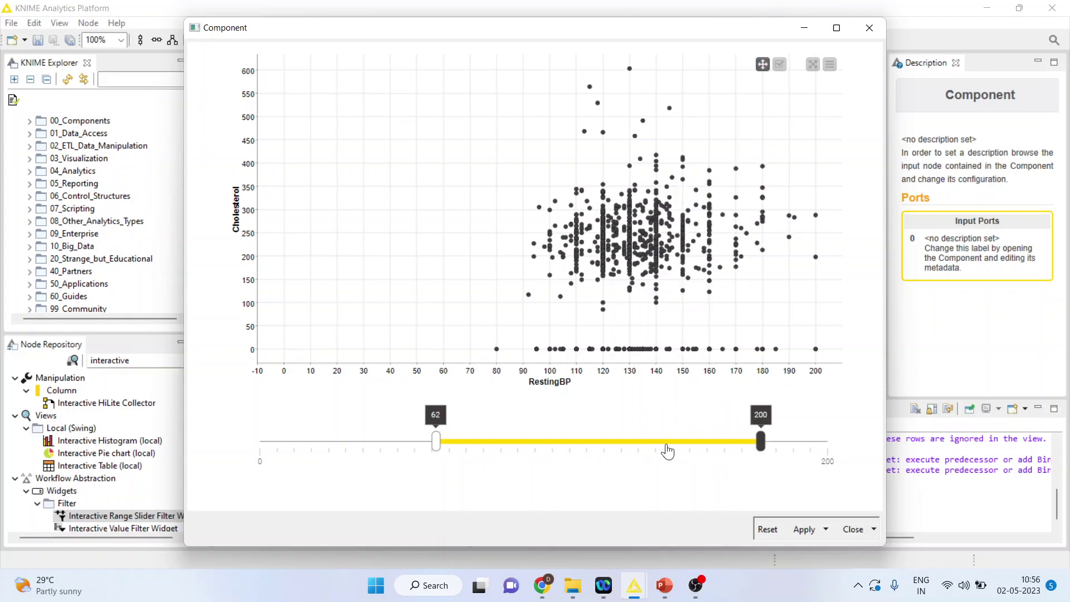
# Switch to PowerPoint and display slide 3, the Thank You slide.
pyautogui.click(664, 585)
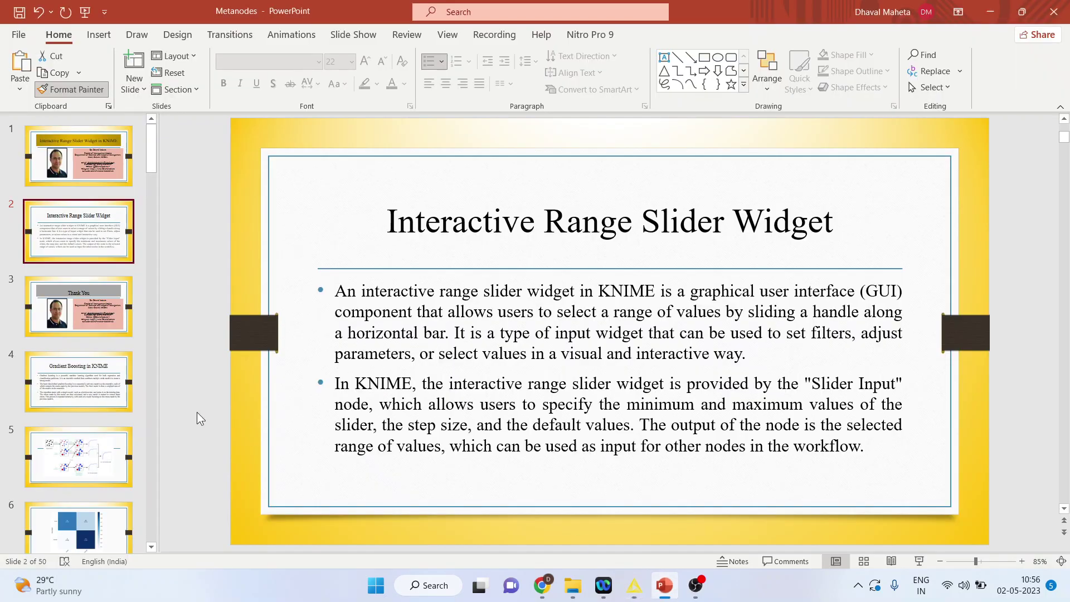
pyautogui.click(110, 311)
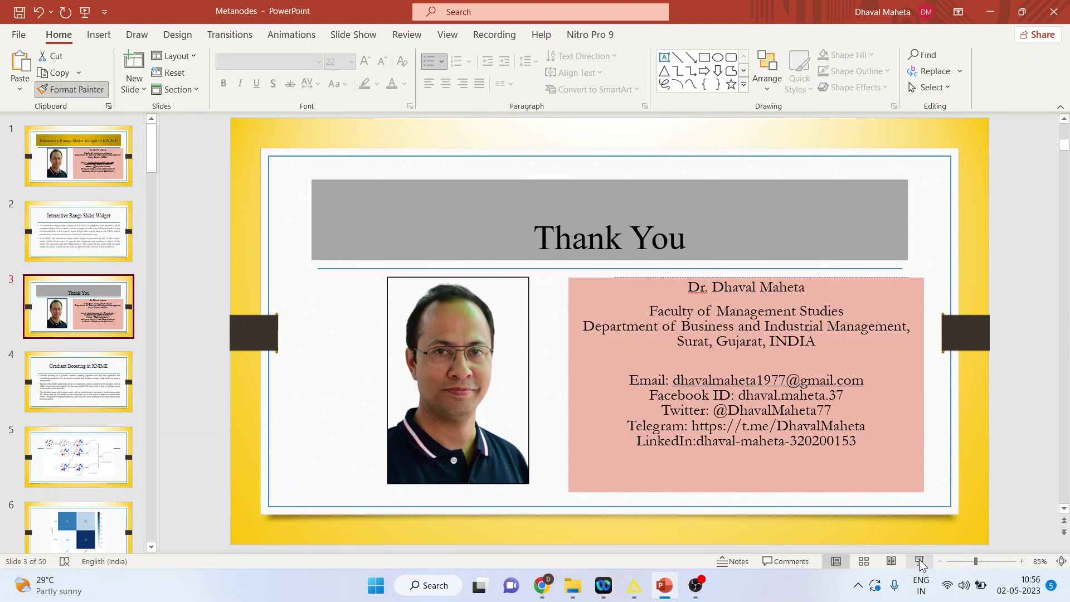